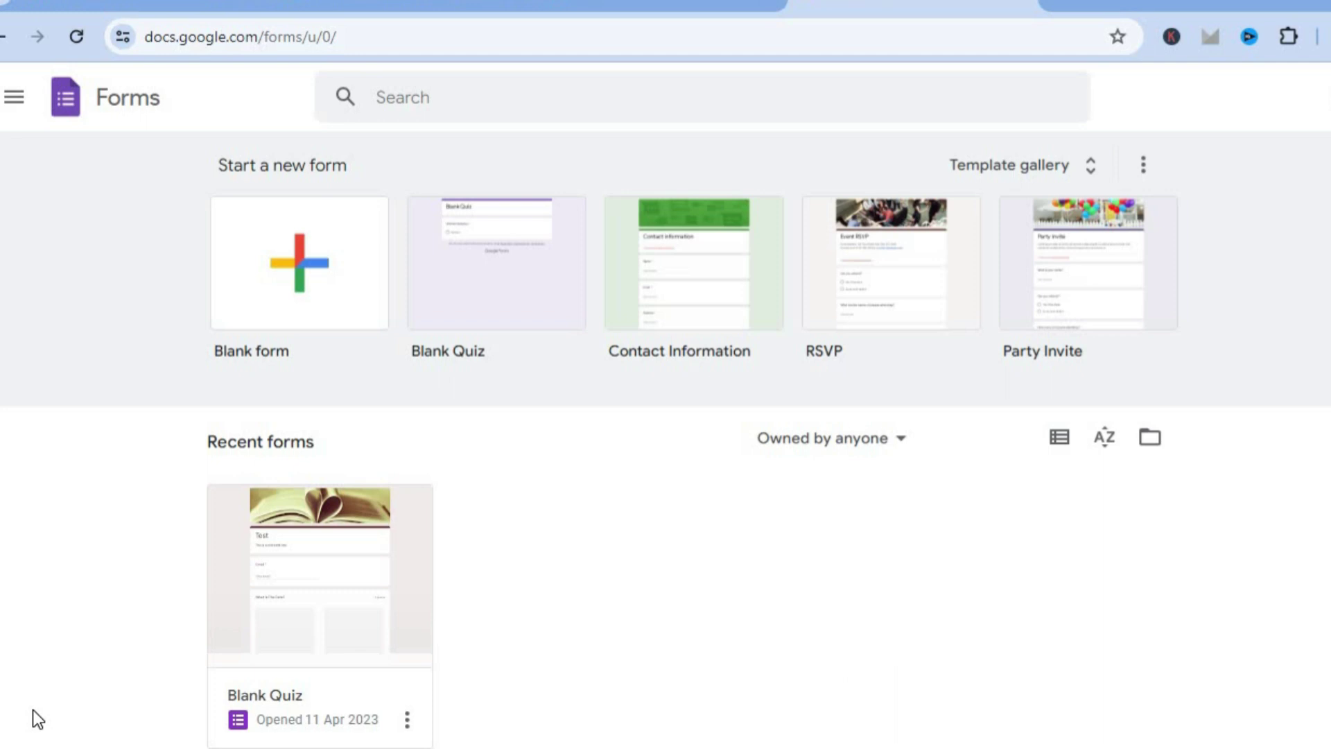
# - Open the Blank Quiz form from the Recent forms list
pyautogui.click(499, 274)
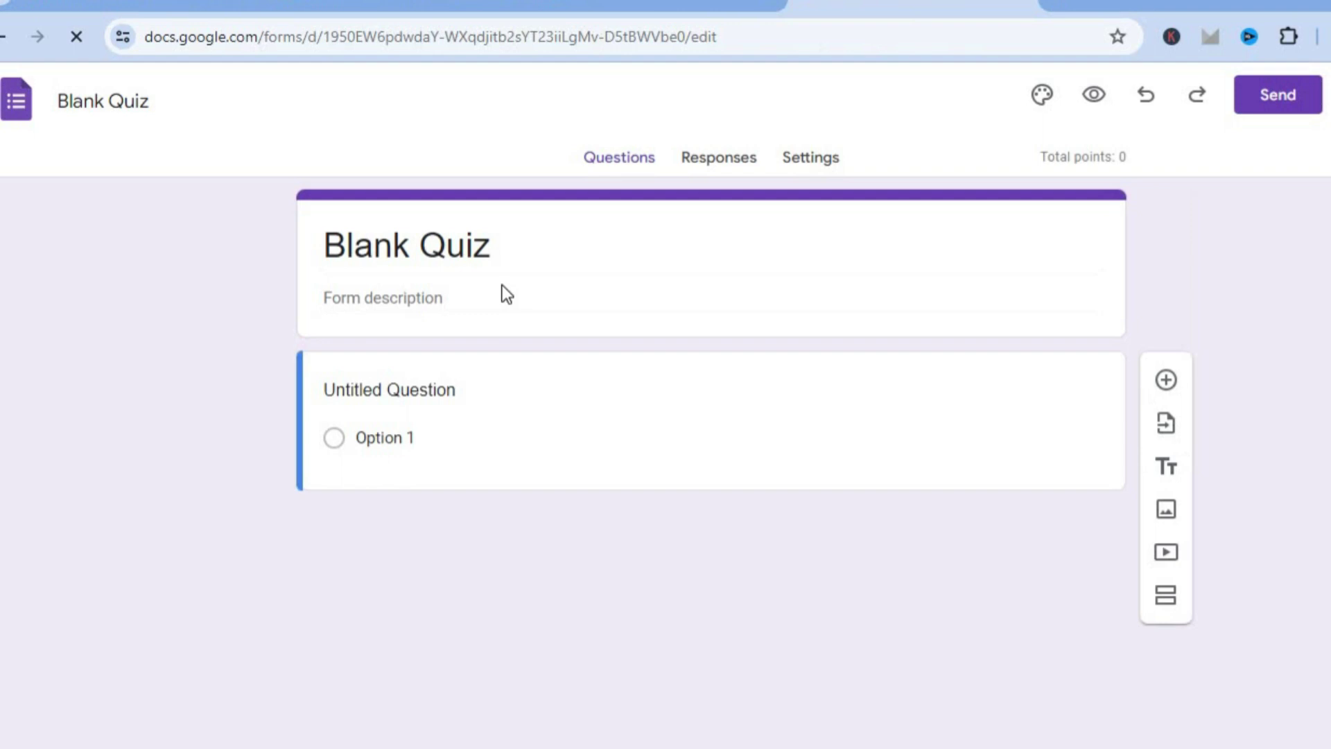
# - Replace the 'Blank Quiz' title with 'Voting Poll', fixing the typo and capitalising V and P
pyautogui.click(493, 242)
pyautogui.moveTo(451, 243); pyautogui.dragTo(291, 255)
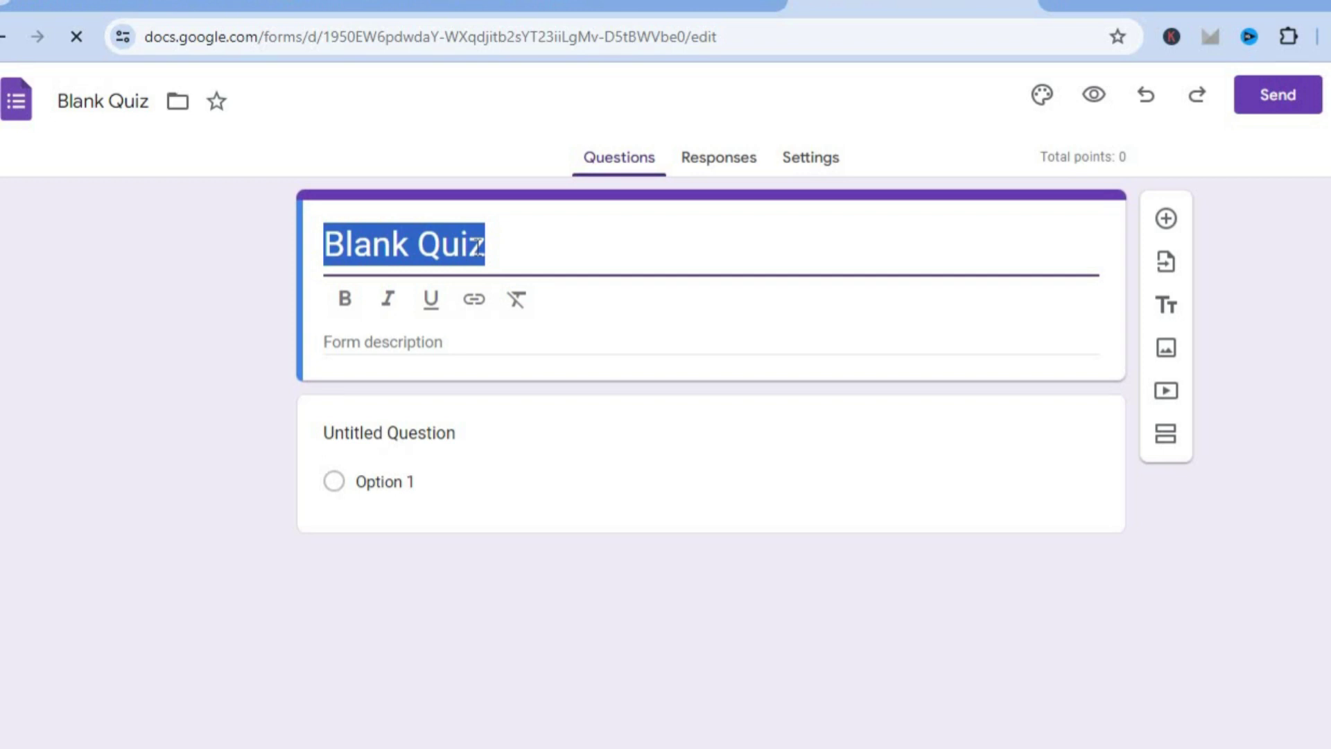
pyautogui.write('voti')
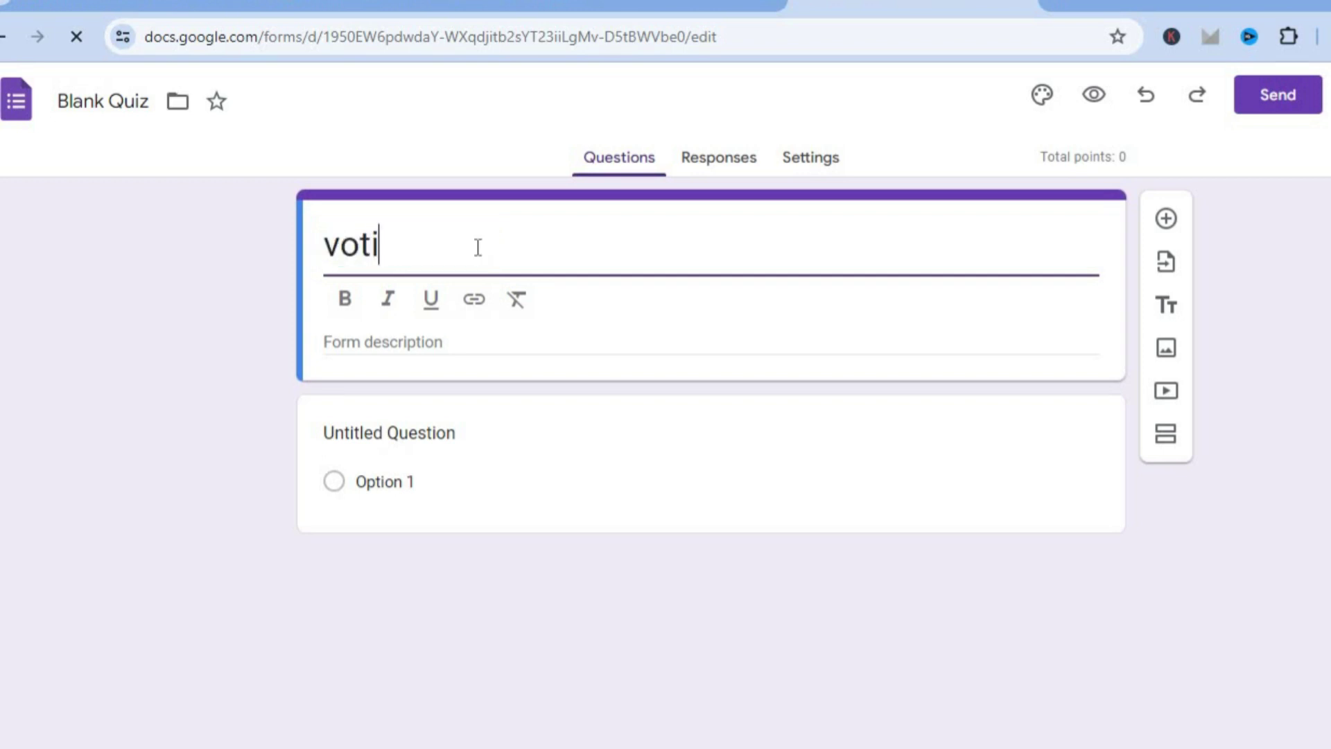
pyautogui.write('ng polt')
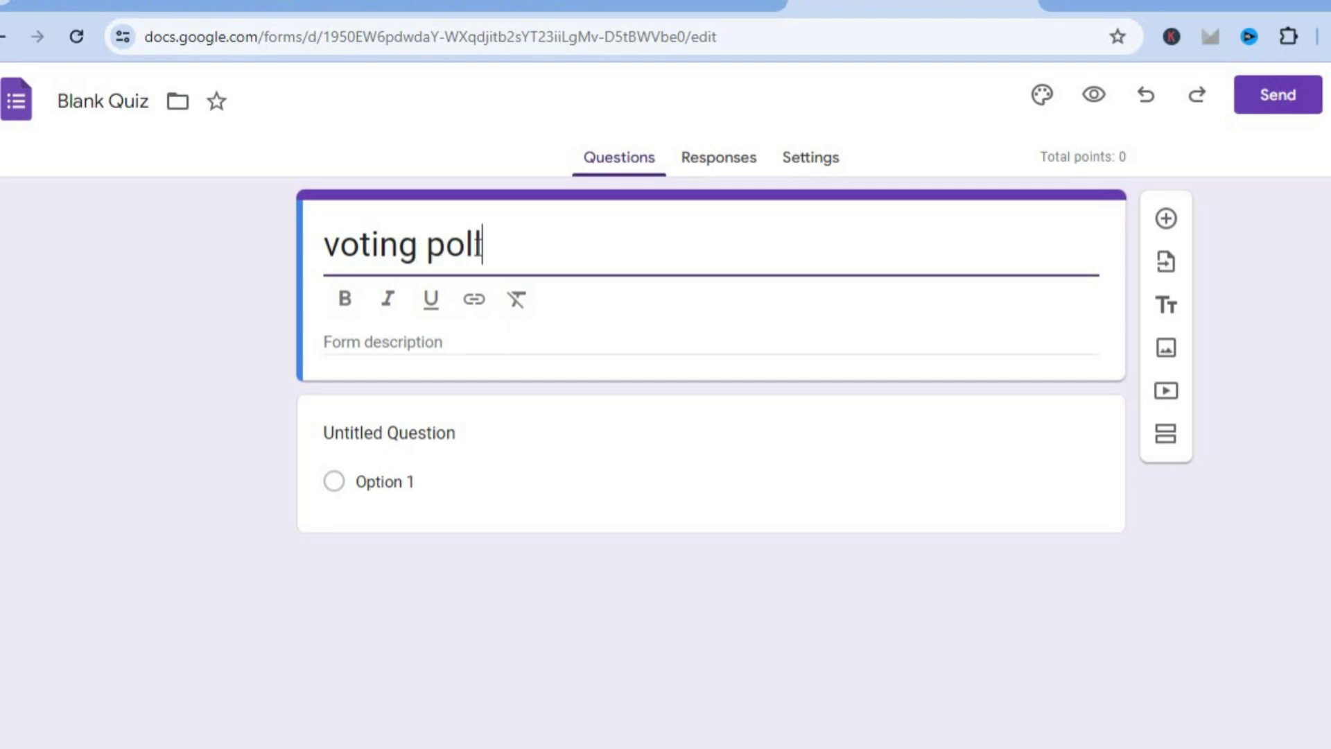
pyautogui.press('BackSpace')
pyautogui.write('l')
pyautogui.click(337, 248)
pyautogui.hotkey('shift', 'Left')
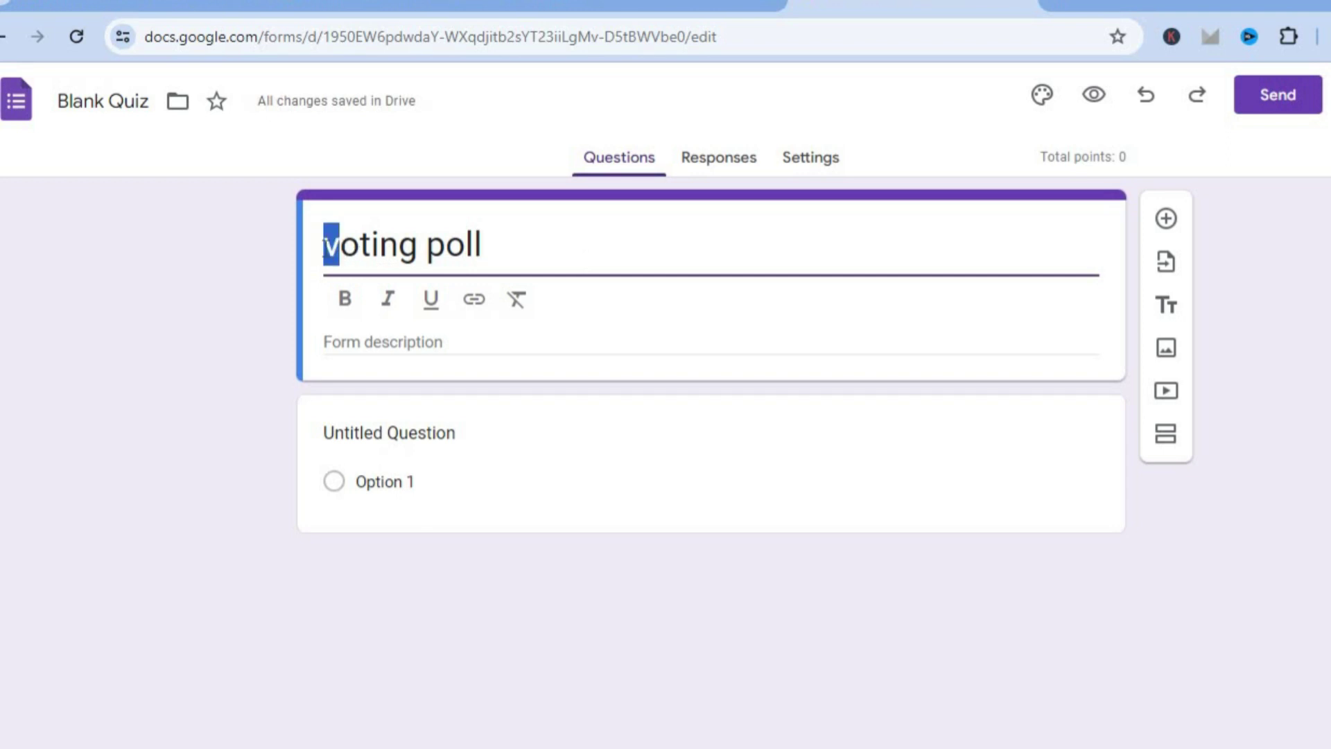
pyautogui.write('V')
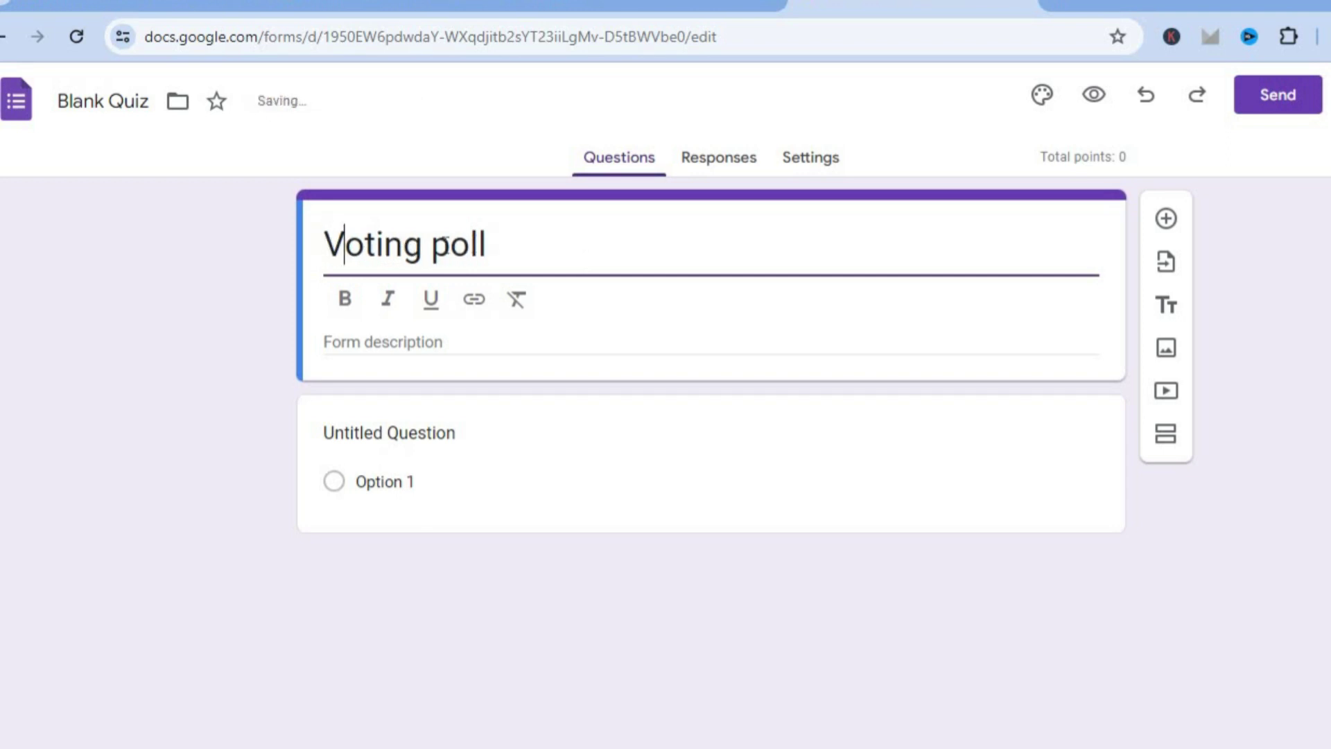
pyautogui.click(442, 246)
pyautogui.hotkey('shift', 'Left')
pyautogui.write('P')
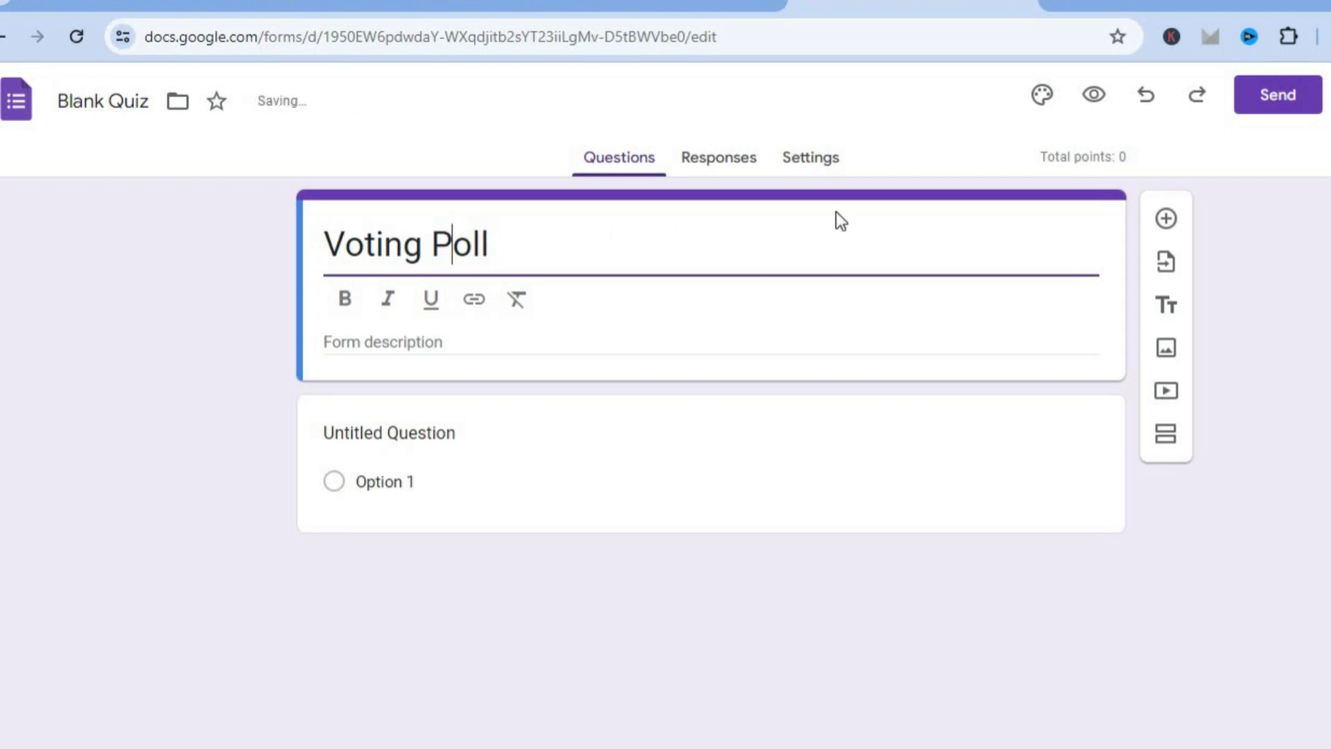
# - Set the header font to Oswald in the theme customisation panel
pyautogui.click(1042, 100)
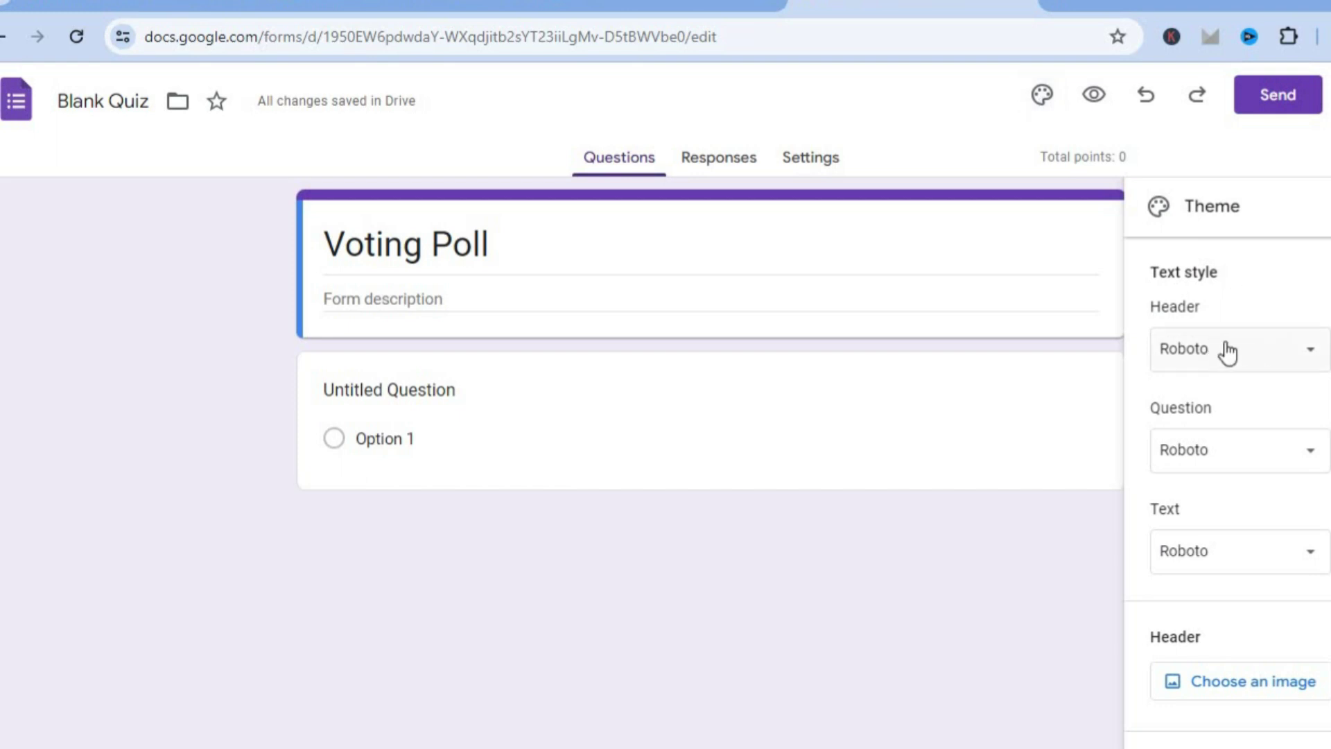
pyautogui.click(1241, 353)
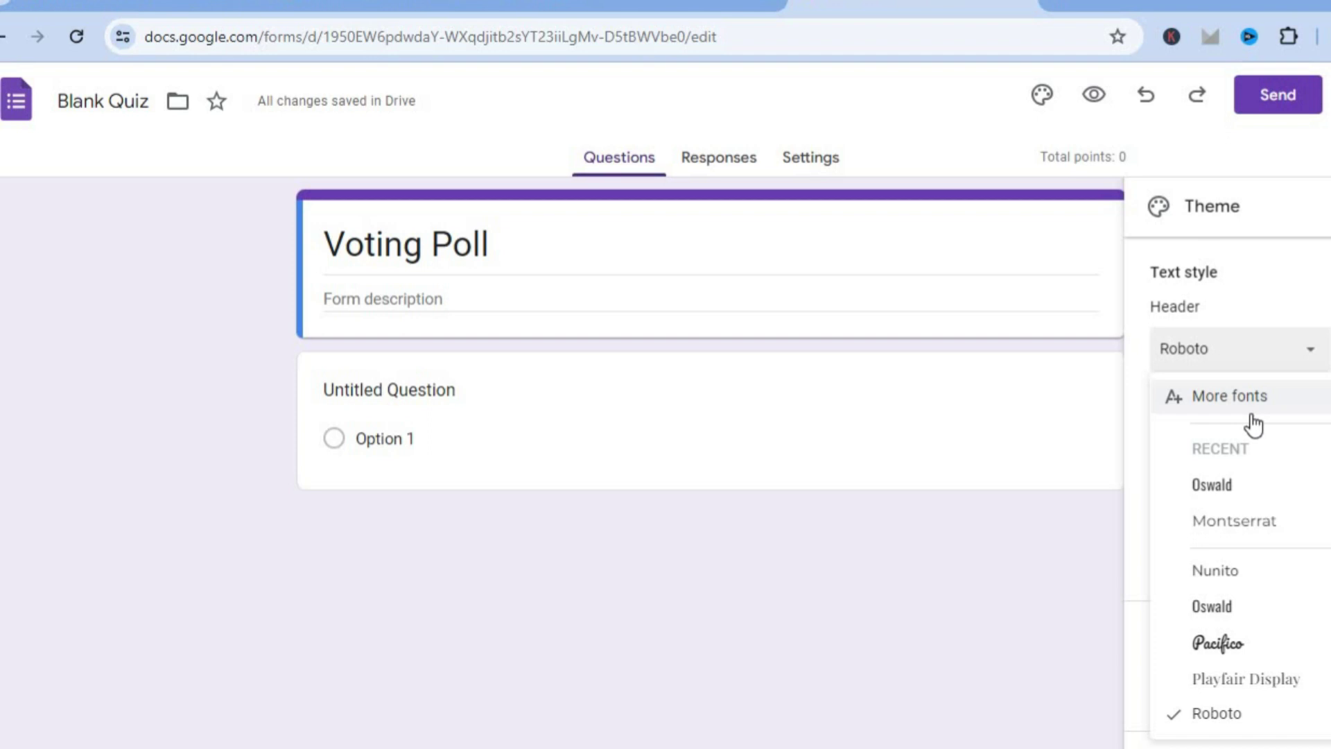
pyautogui.moveTo(1244, 609)
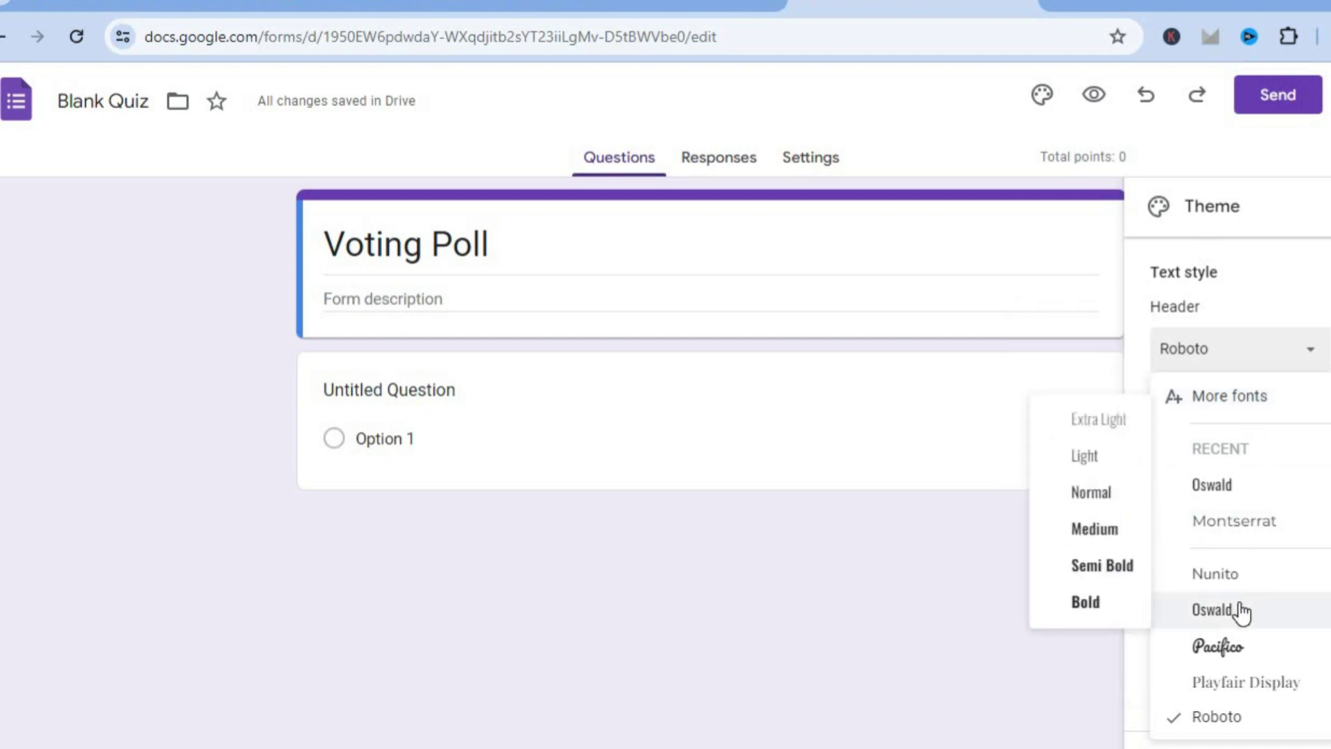
pyautogui.click(1240, 610)
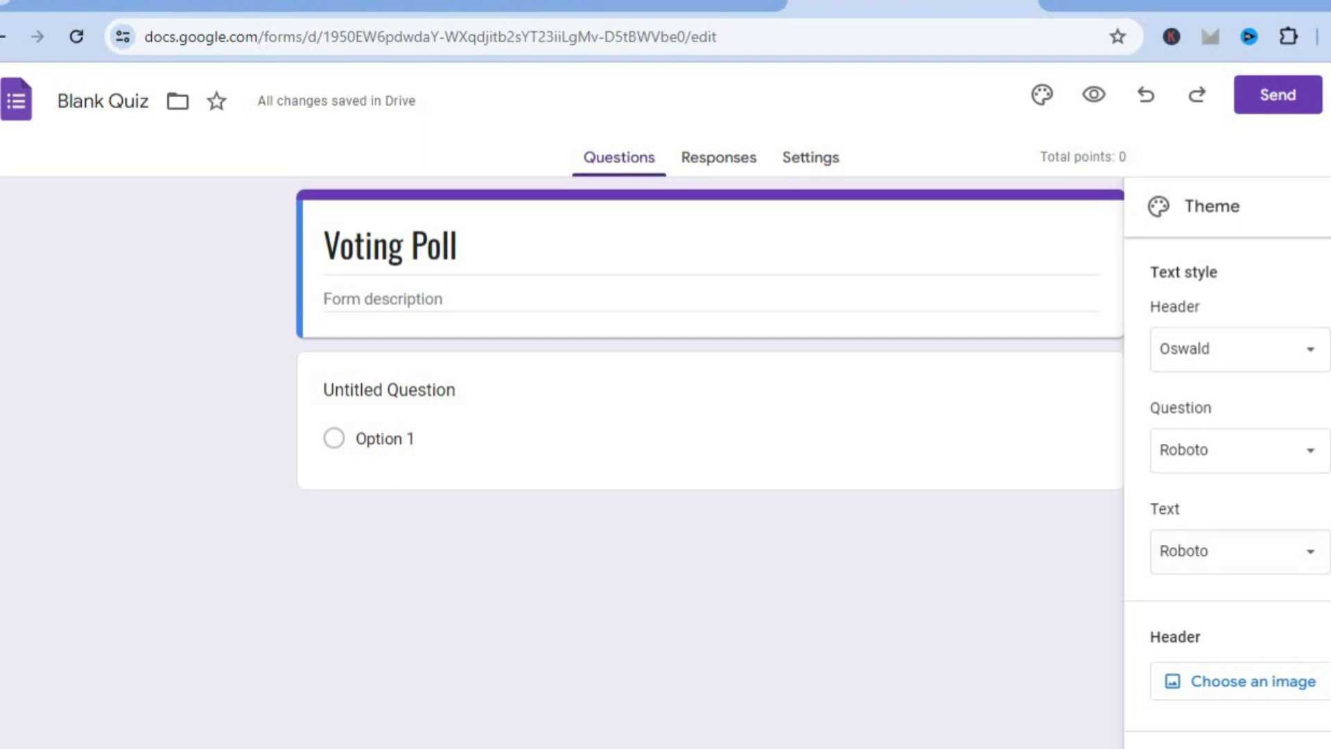
# - Choose the blue theme colour (#4285f4) with a medium blue background, then close the theme panel
pyautogui.scroll(-4, 1227, 486)
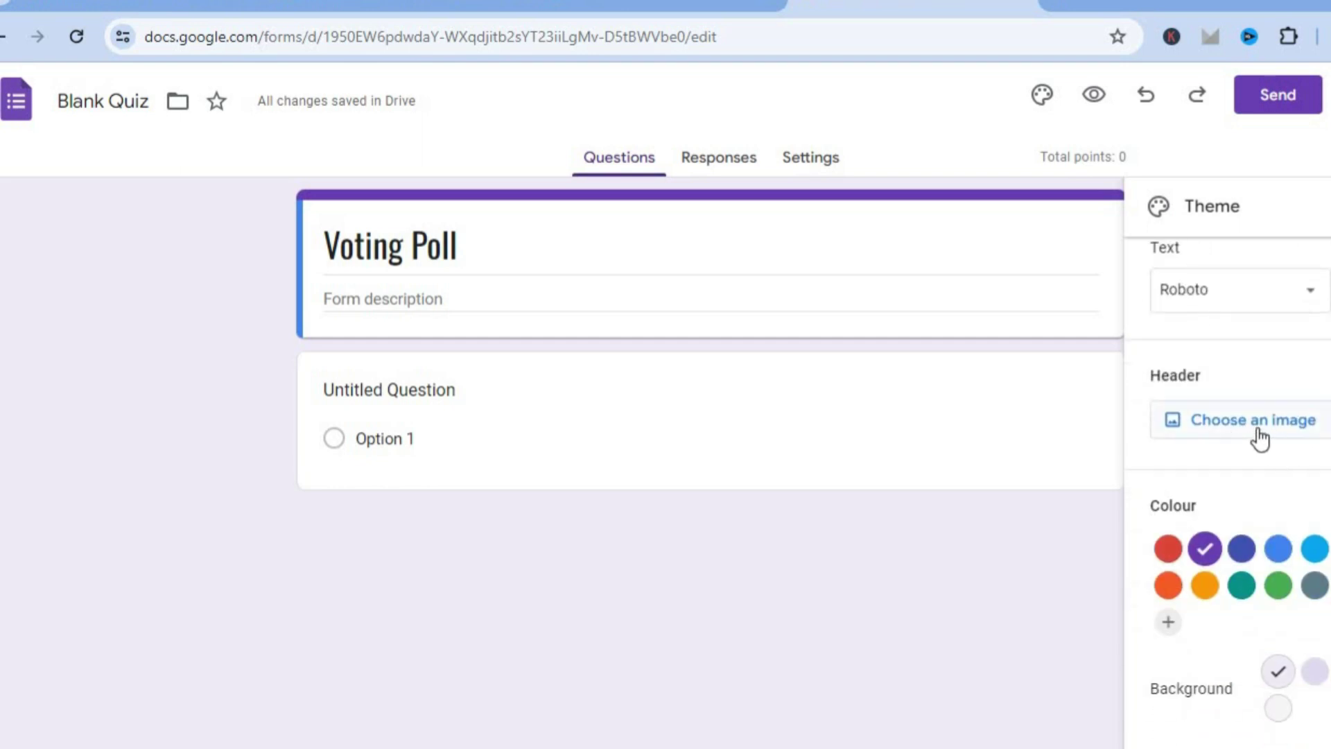
pyautogui.click(1282, 548)
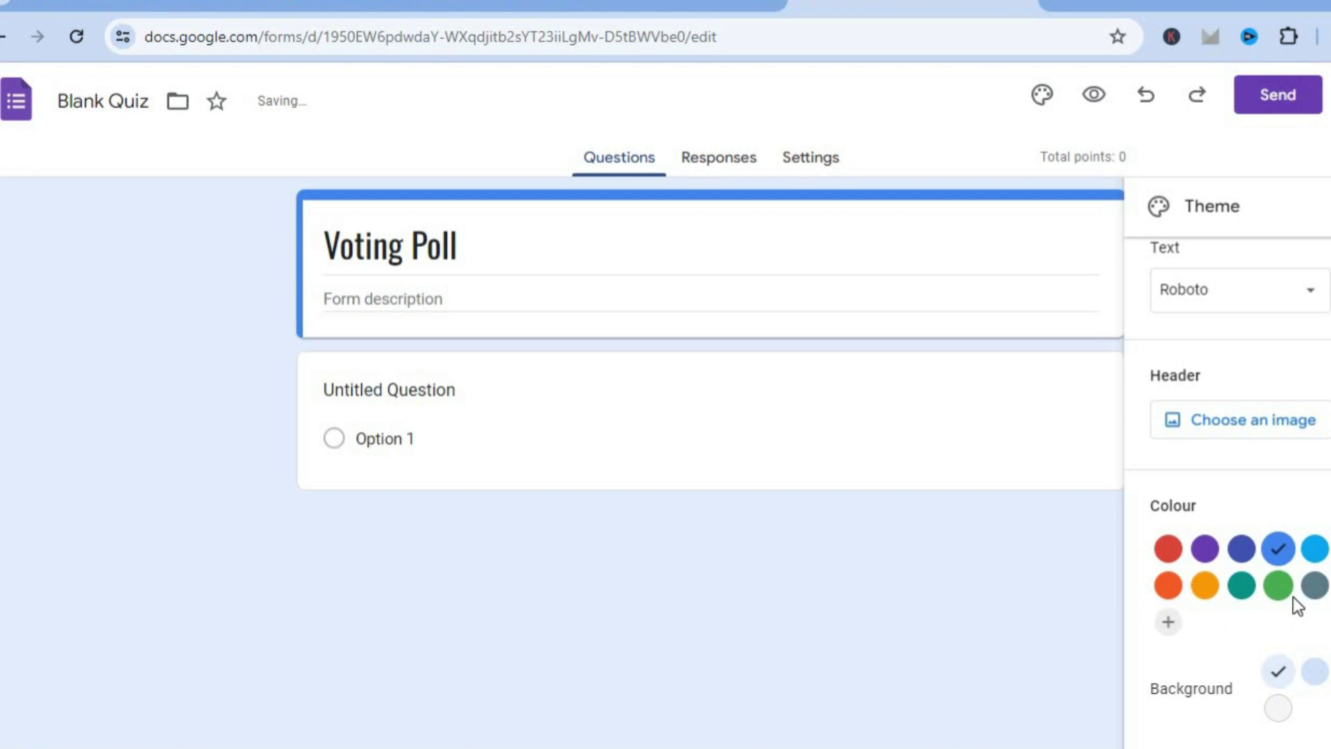
pyautogui.click(1317, 674)
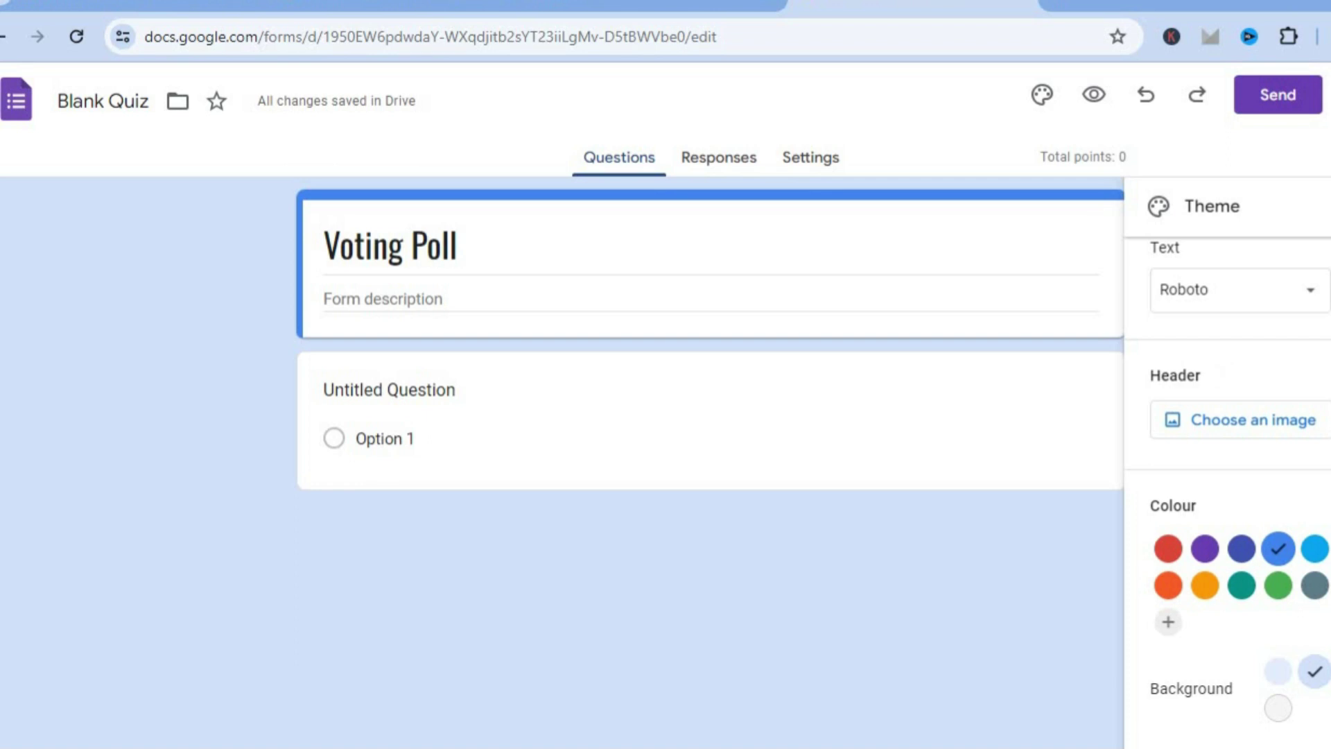
pyautogui.click(1325, 206)
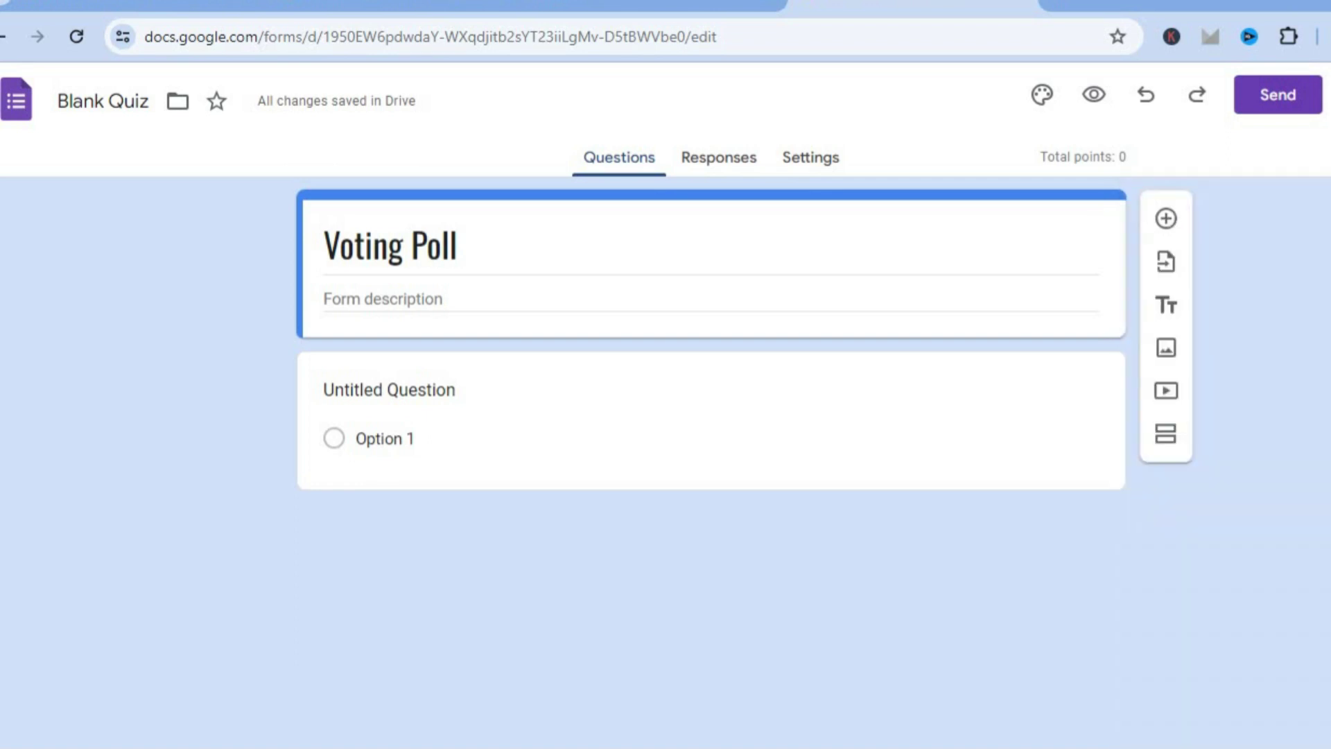
# - Enter 'PINEAPPLE OR ORANGE?' as the first question's title, removing the stray '=' typo
pyautogui.click(469, 392)
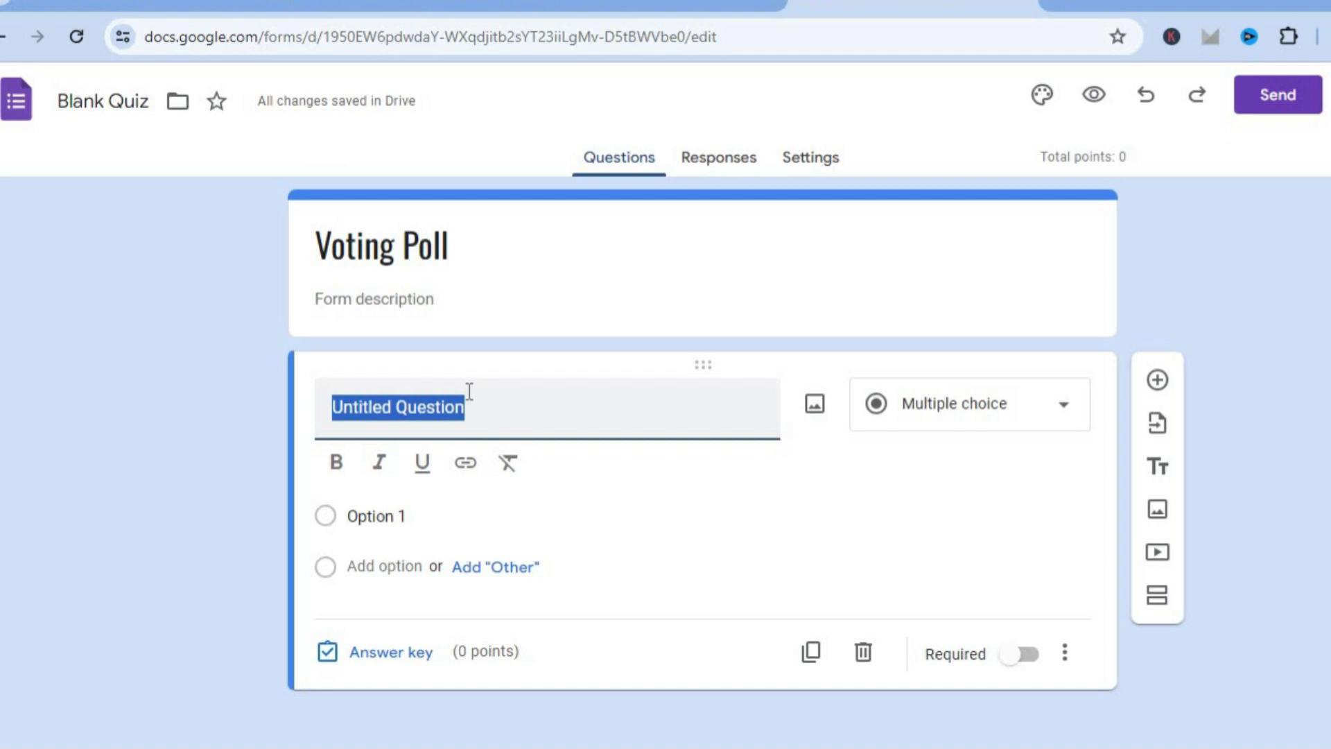
pyautogui.write('PIN')
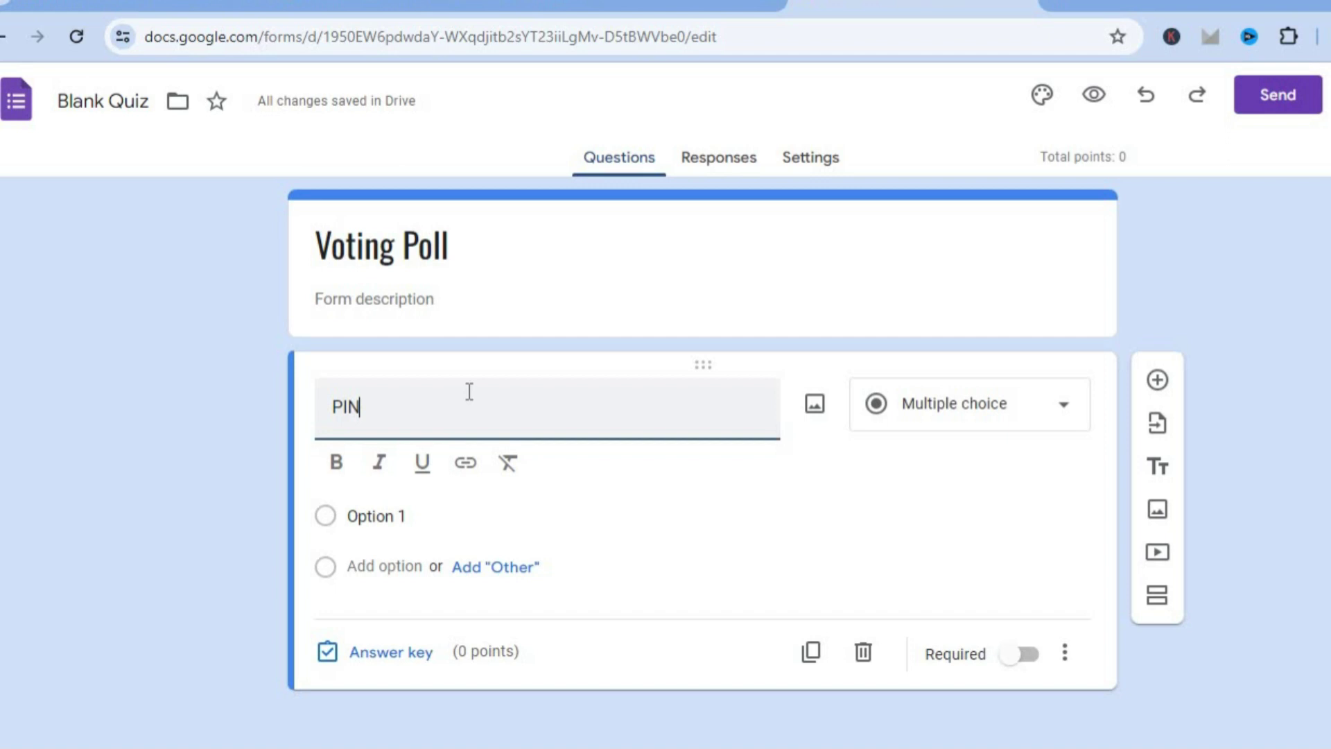
pyautogui.write('EAPPLE OR OE')
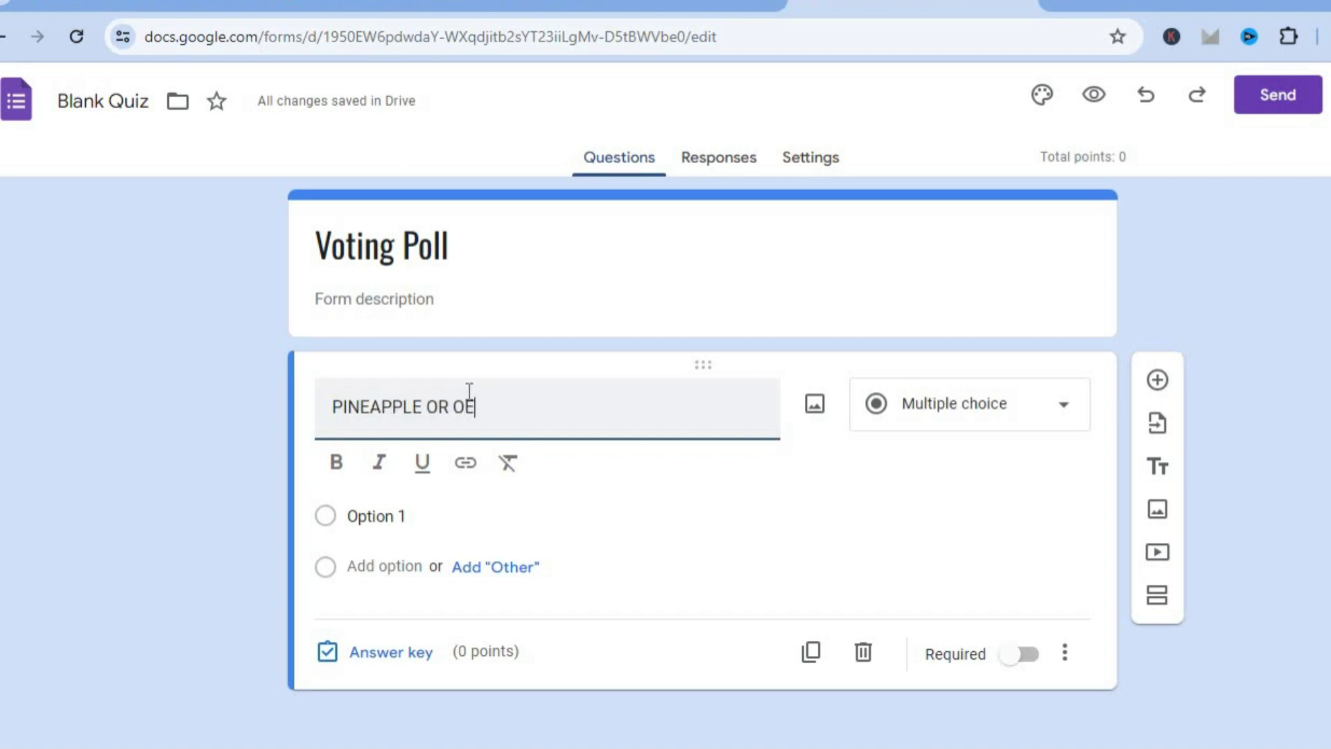
pyautogui.write('=RANGE?')
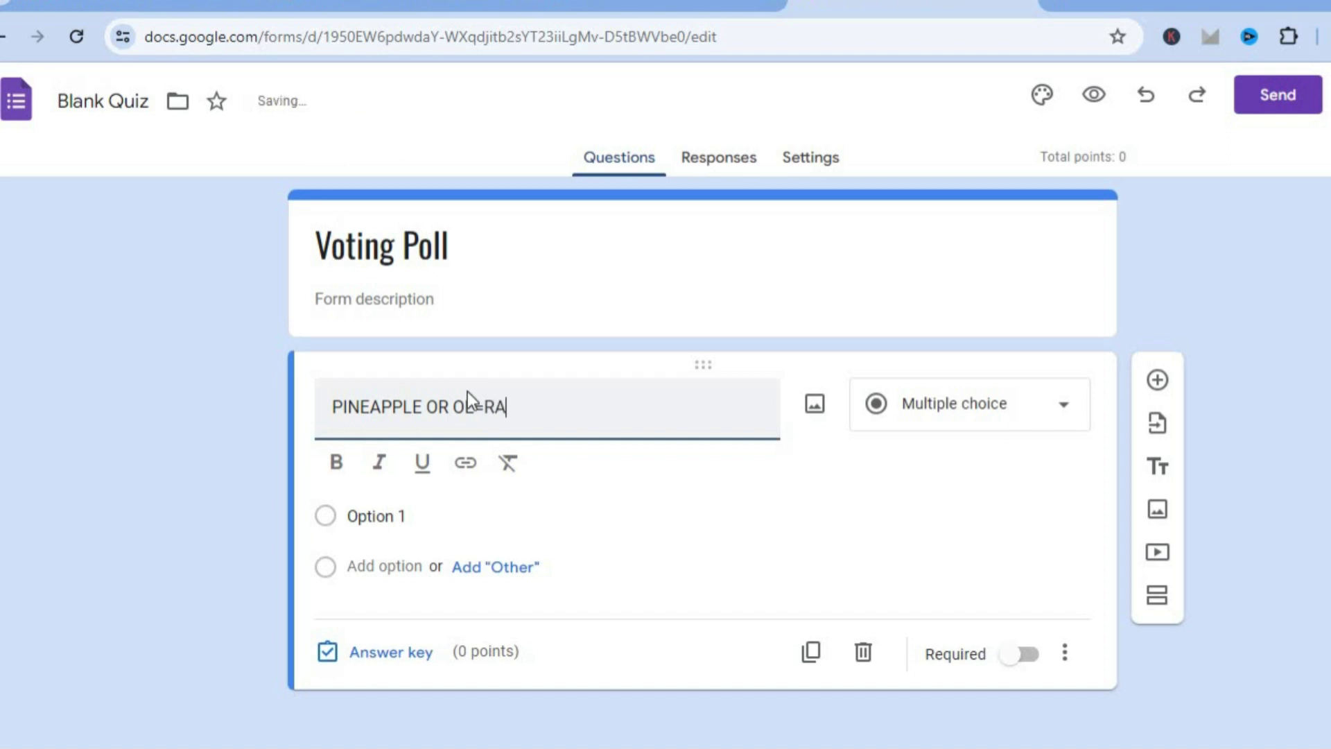
pyautogui.click(483, 407)
pyautogui.press('BackSpace')
pyautogui.press('BackSpace')
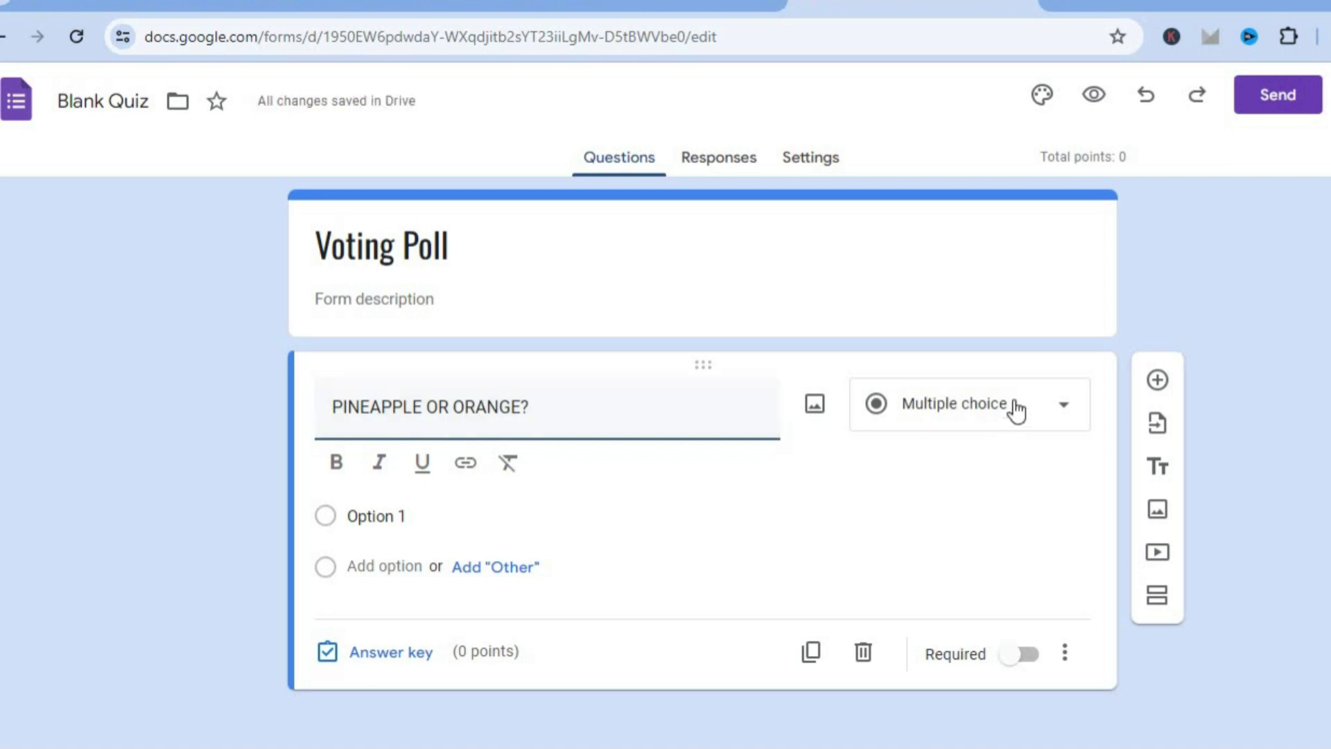
# - Change the first question's type from Multiple choice to Checkboxes
pyautogui.click(1038, 404)
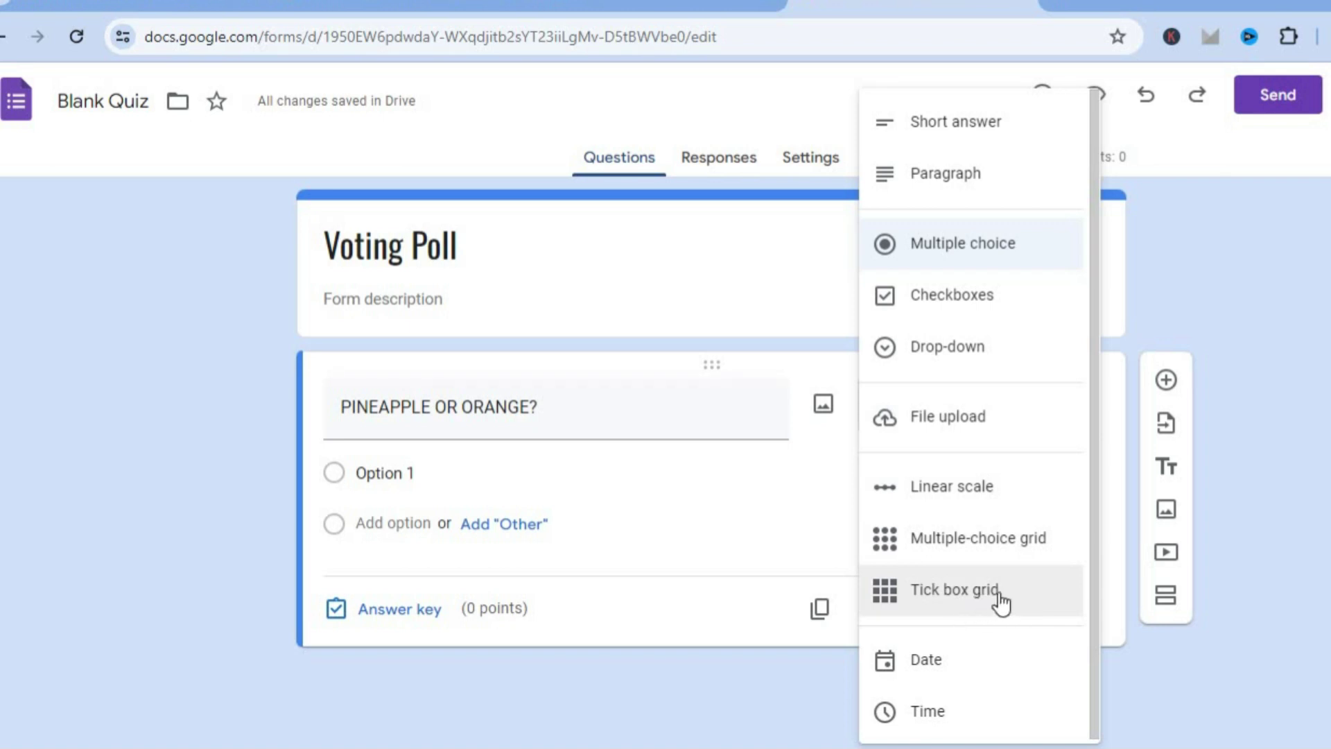
pyautogui.click(980, 302)
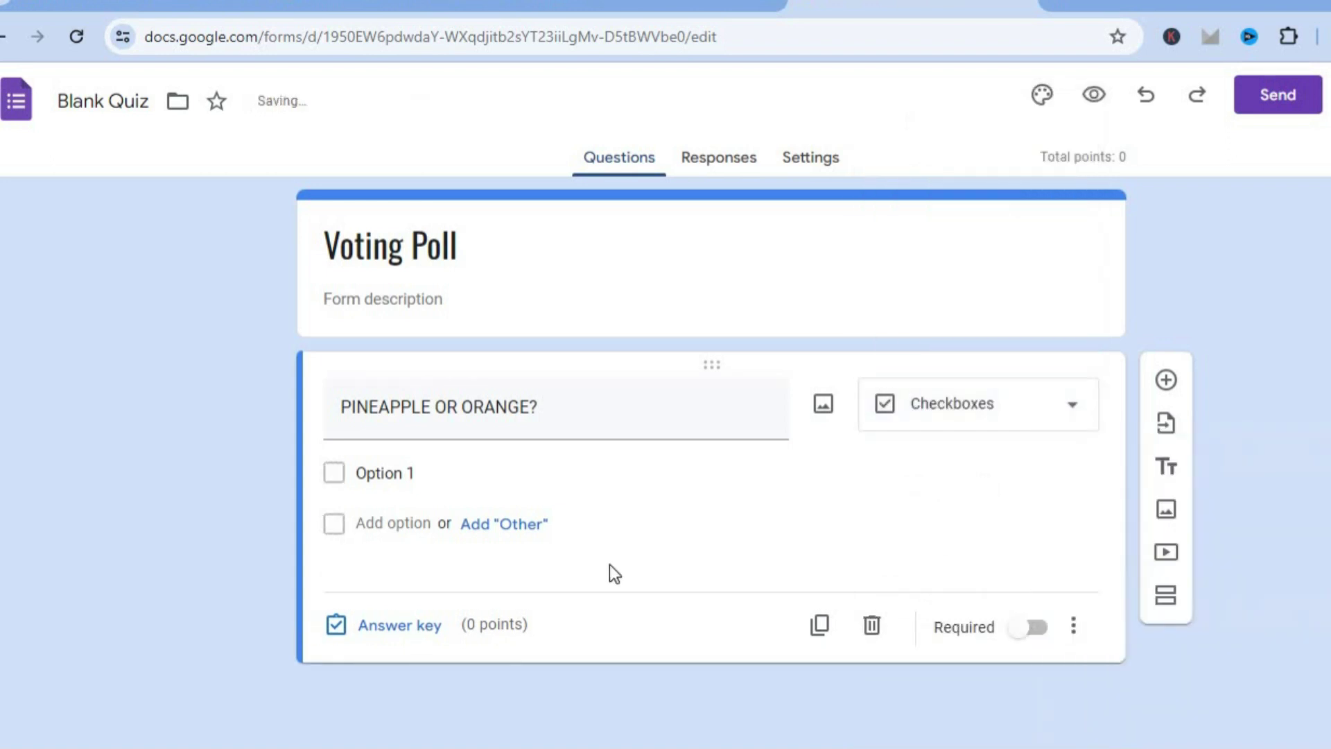
# - Enter PINEAPPLE as the first option and add ORANGE as the second
pyautogui.click(390, 473)
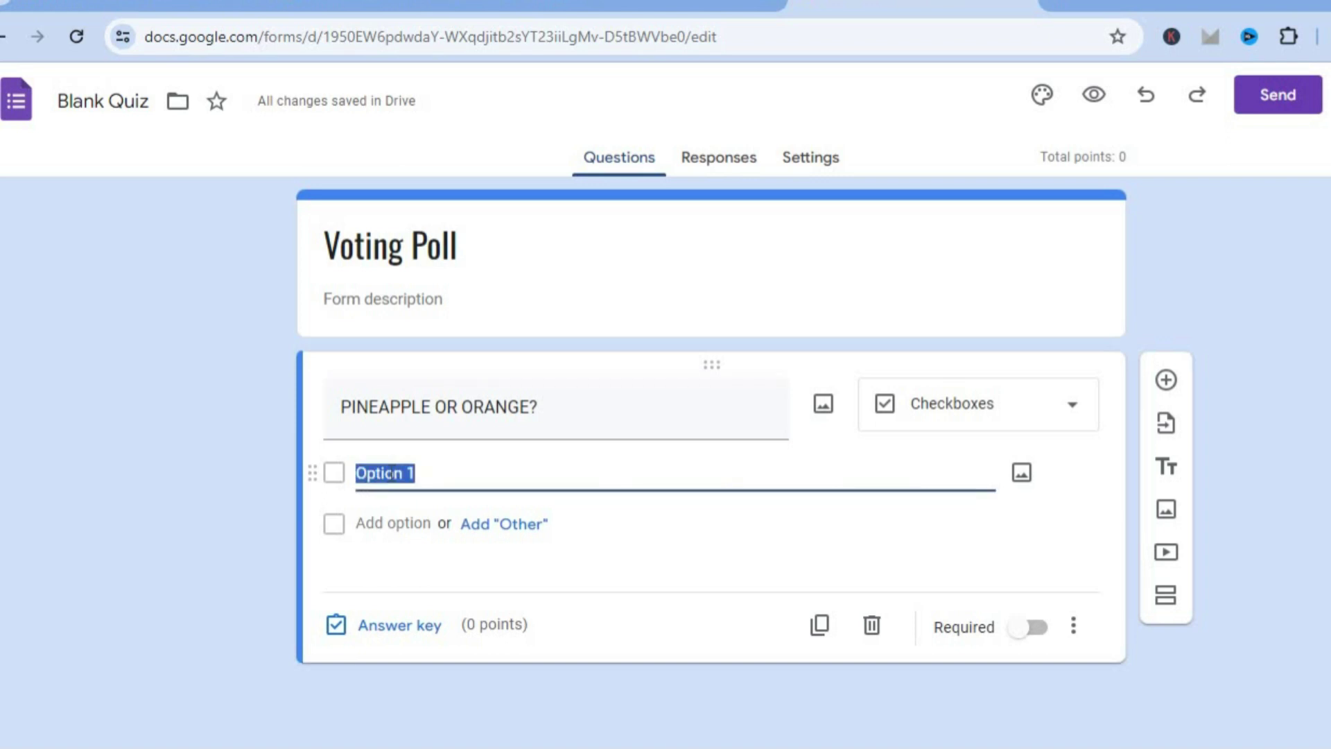
pyautogui.write('PIN')
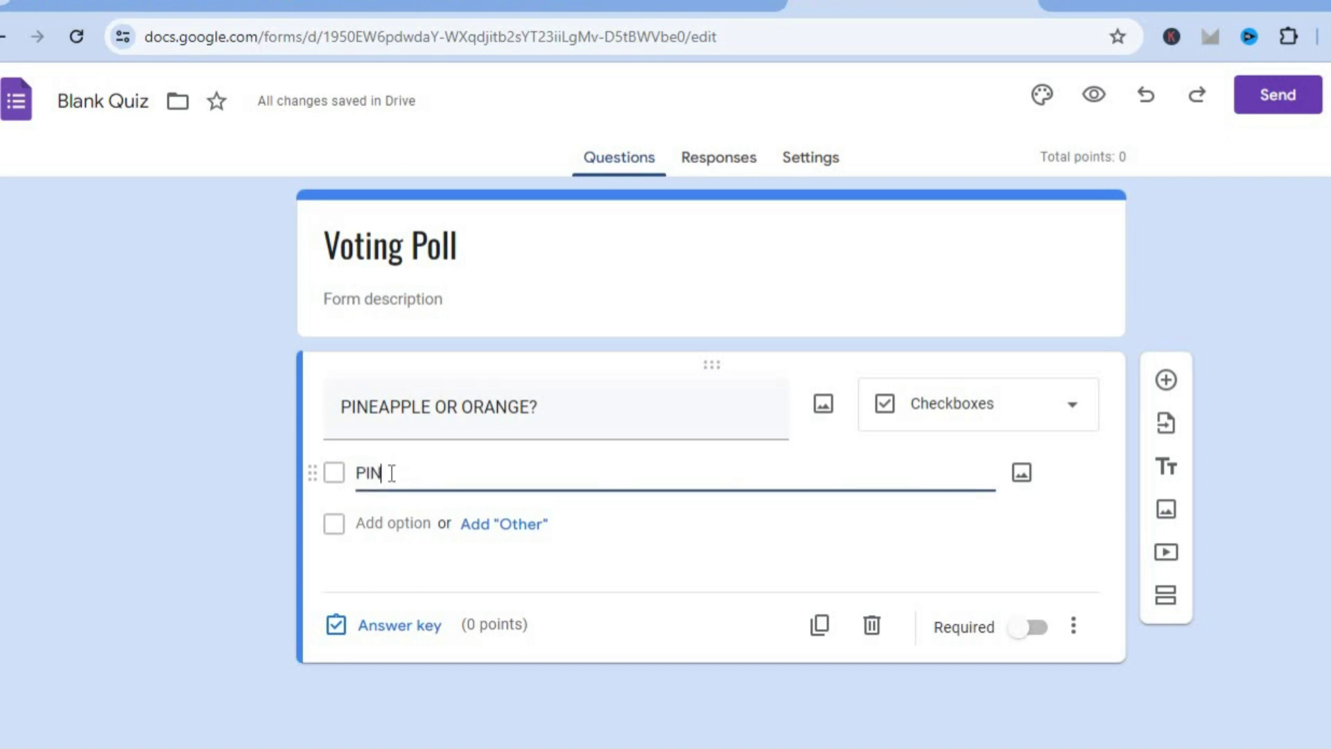
pyautogui.write('EAPPLE')
pyautogui.click(415, 525)
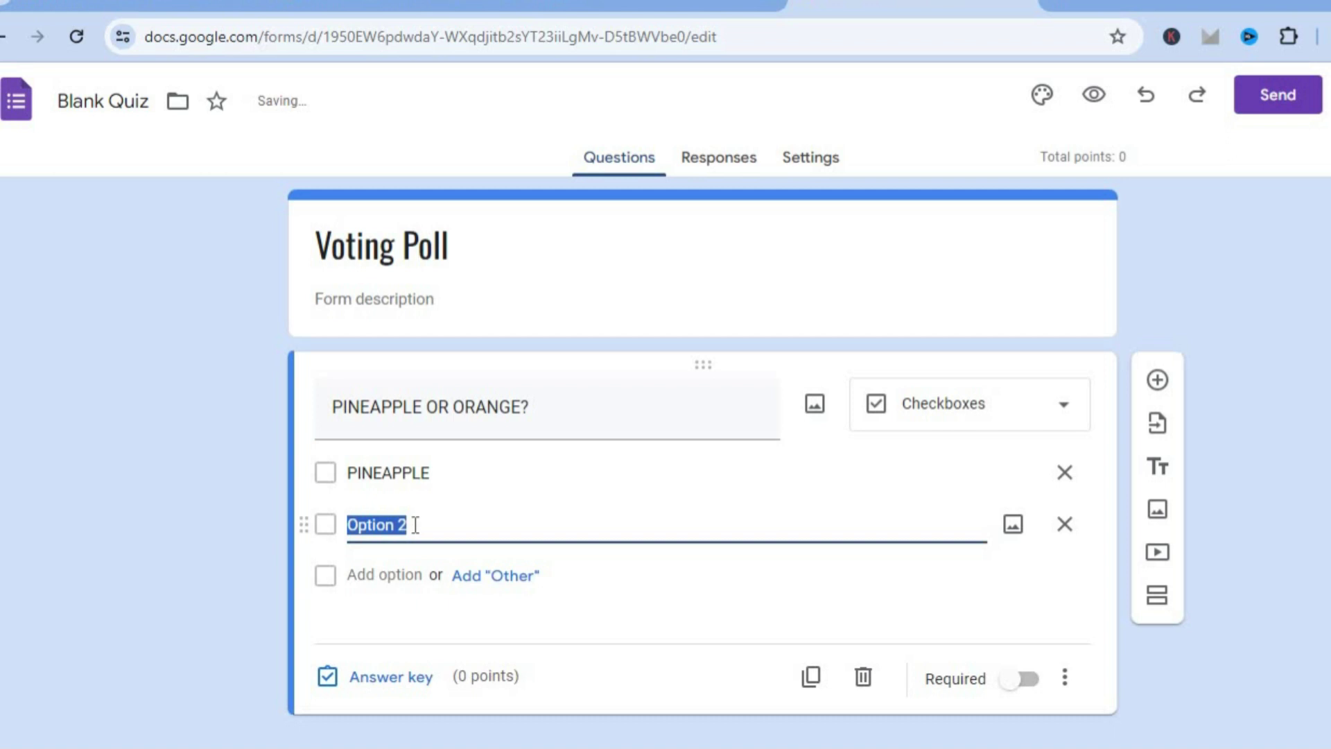
pyautogui.write('ORANGE')
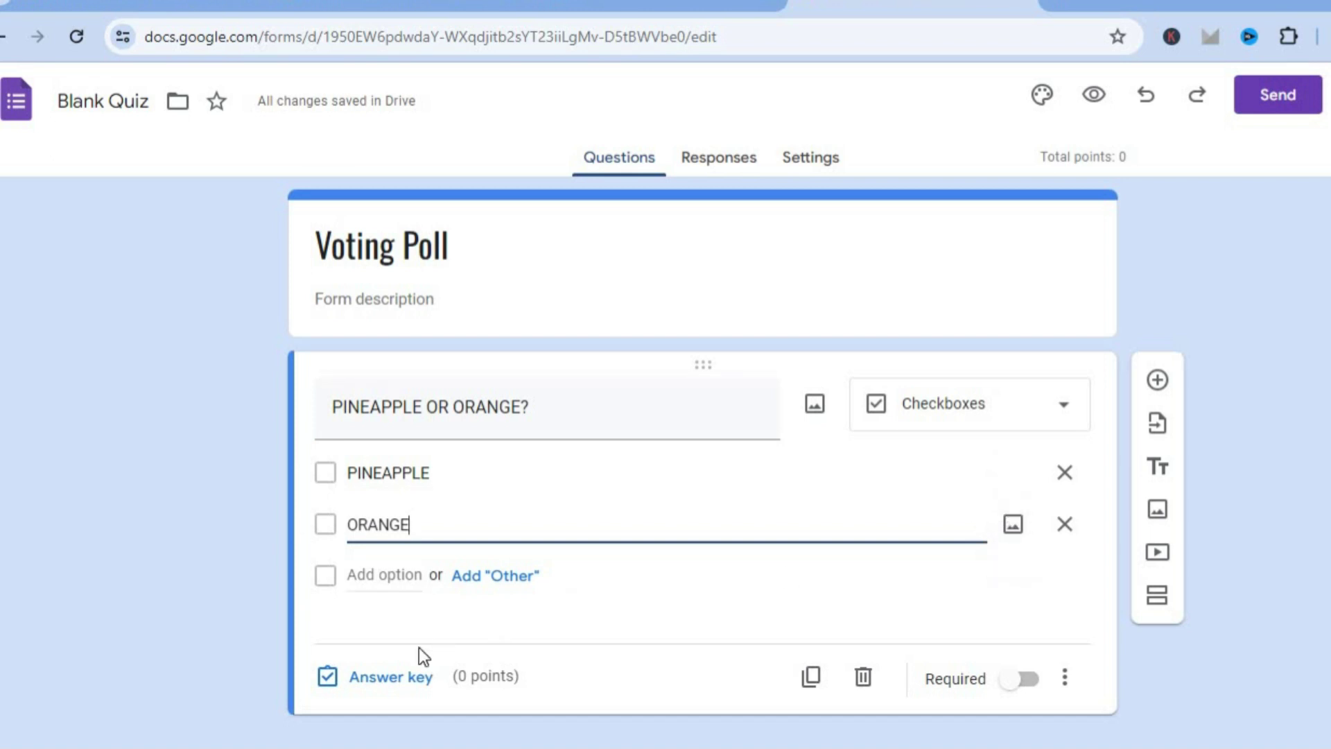
pyautogui.click(374, 678)
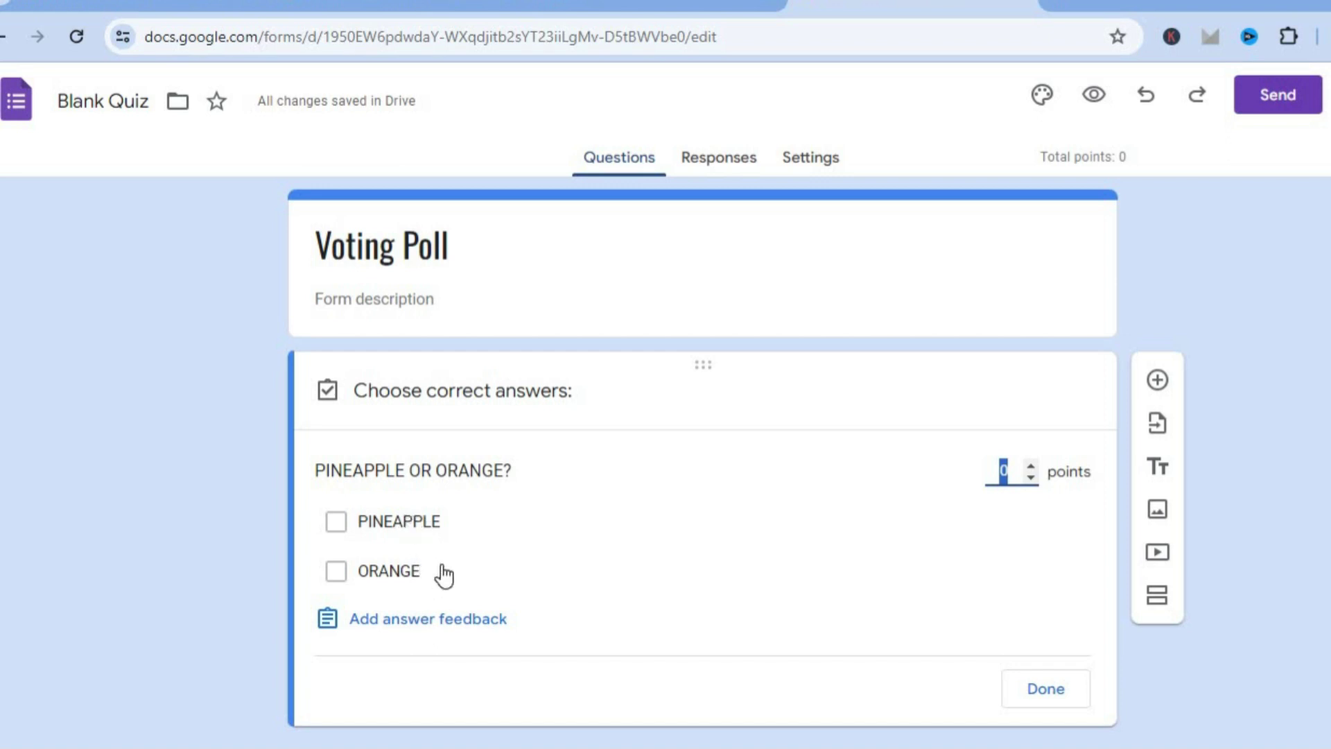
pyautogui.click(1047, 689)
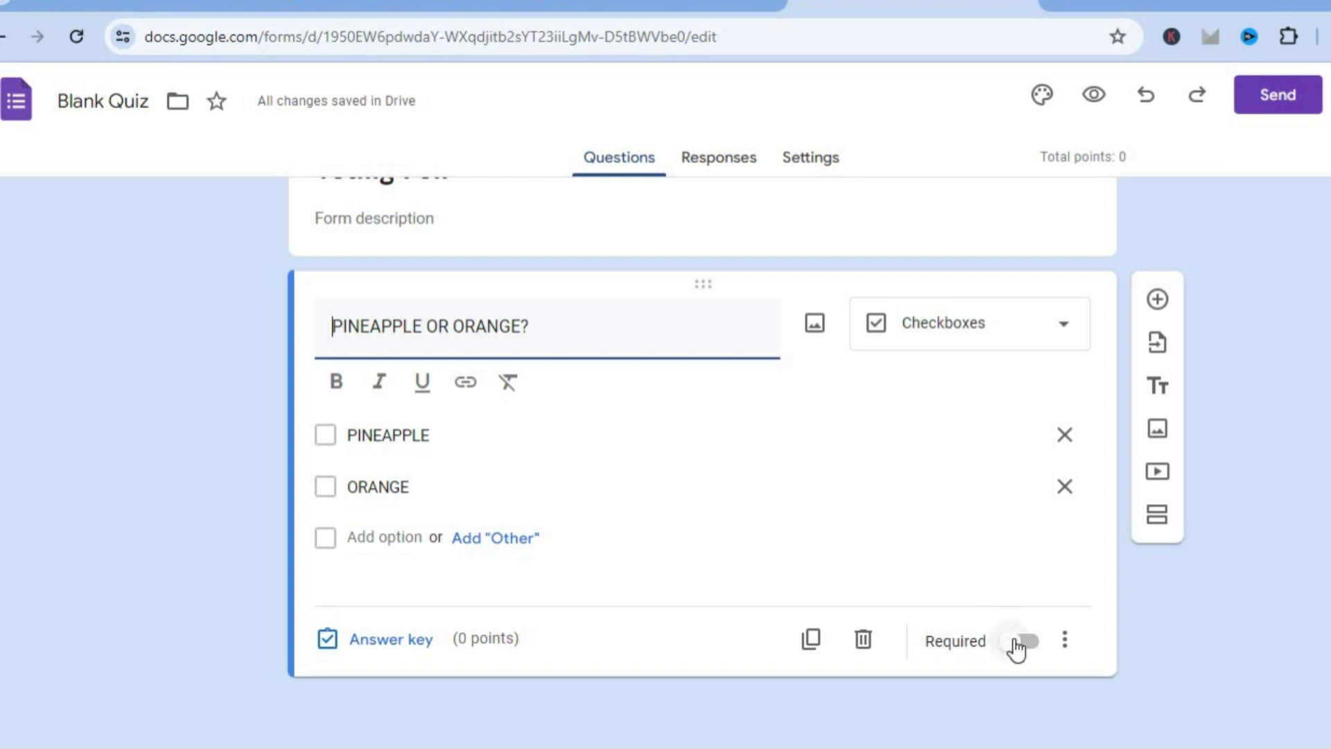
# - Switch on Required for the 'PINEAPPLE OR ORANGE?' question
pyautogui.click(1015, 641)
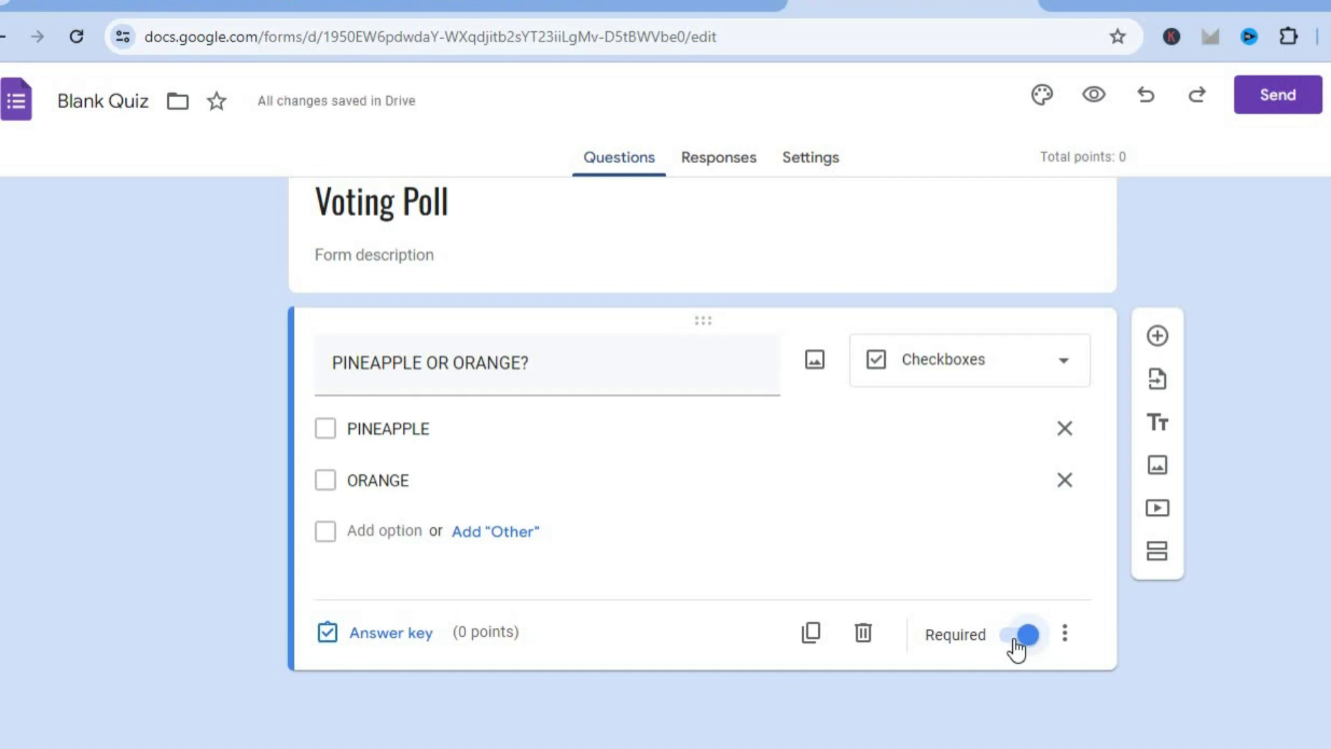
# - Add a new multiple-choice question titled 'SECOND QUESTION'
pyautogui.click(1158, 336)
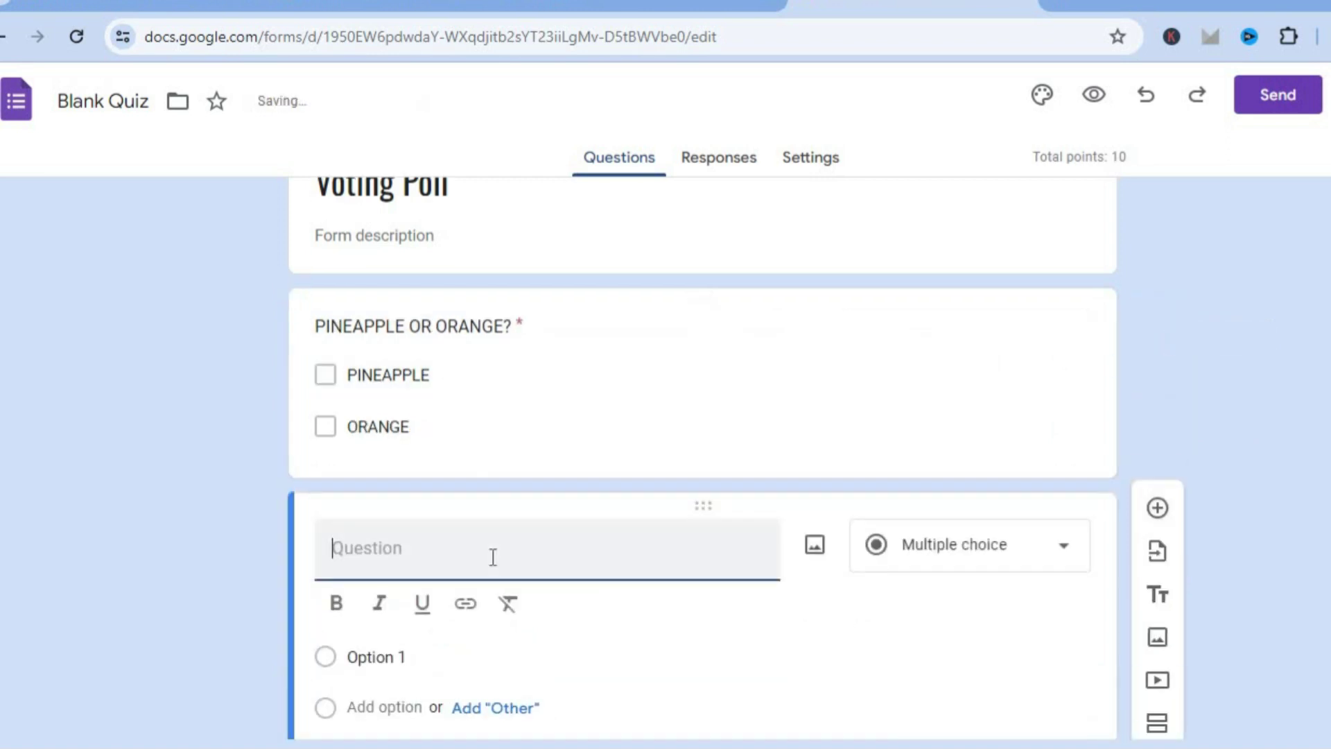
pyautogui.write('SECON')
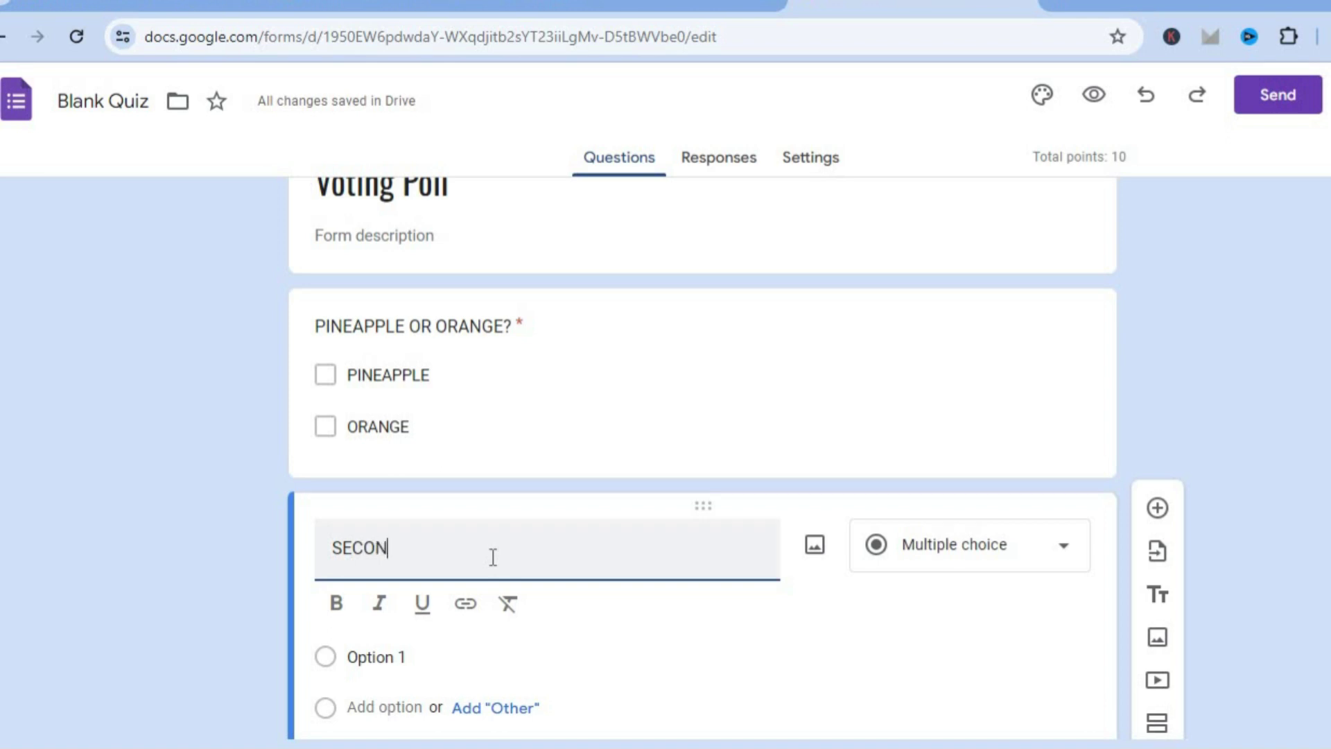
pyautogui.write('D QU')
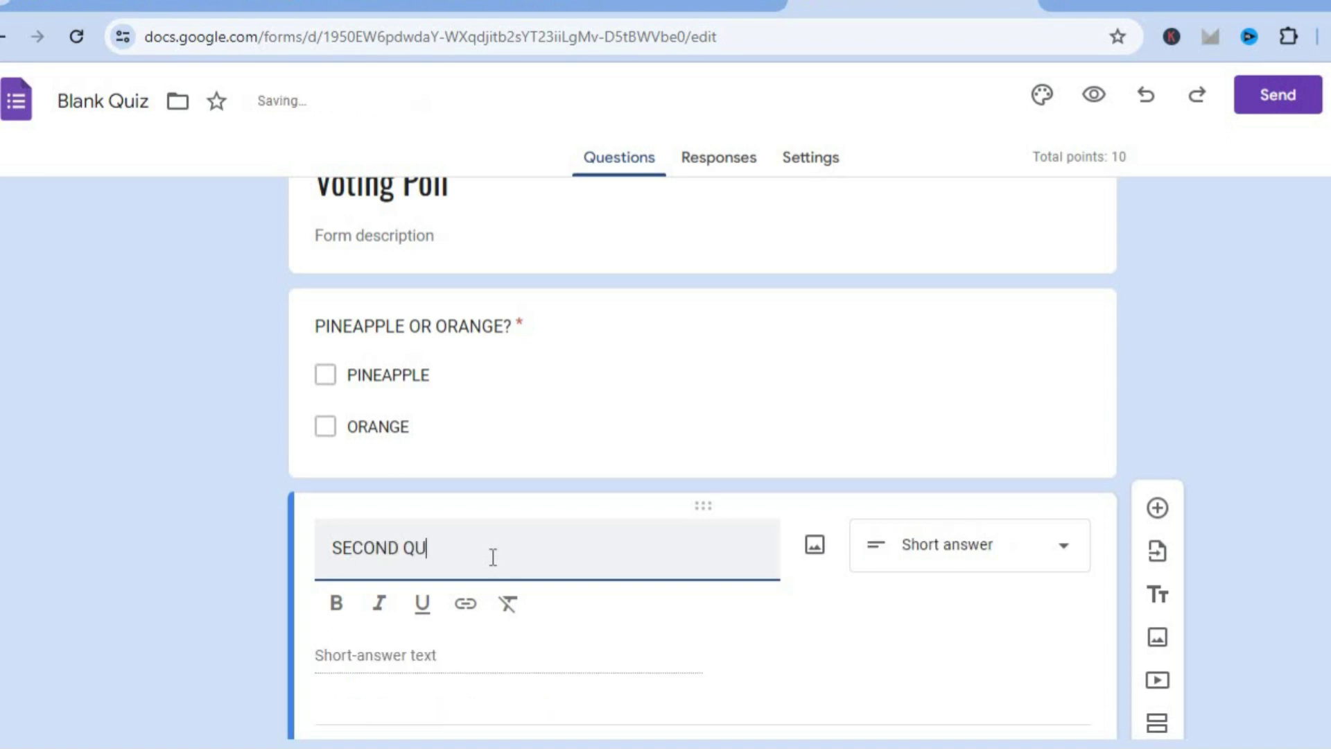
pyautogui.write('ESTION')
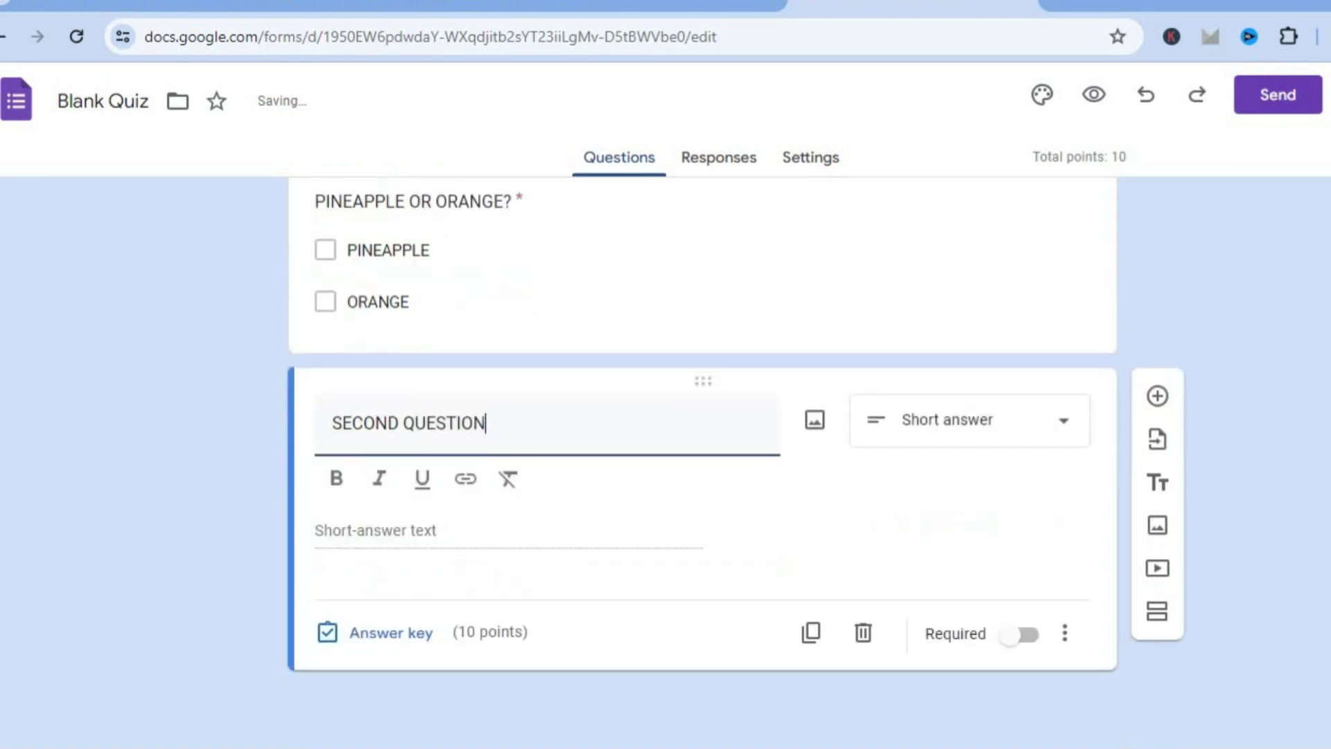
pyautogui.click(1012, 446)
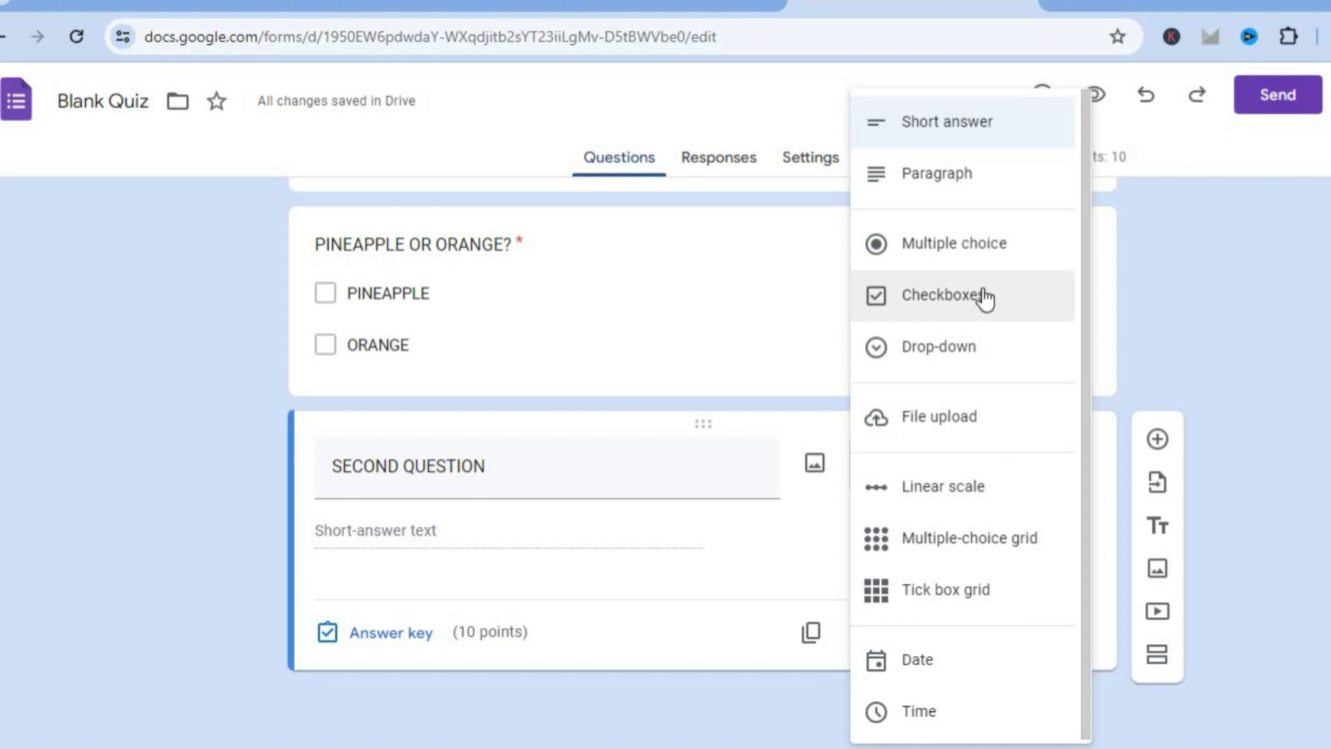
pyautogui.click(982, 262)
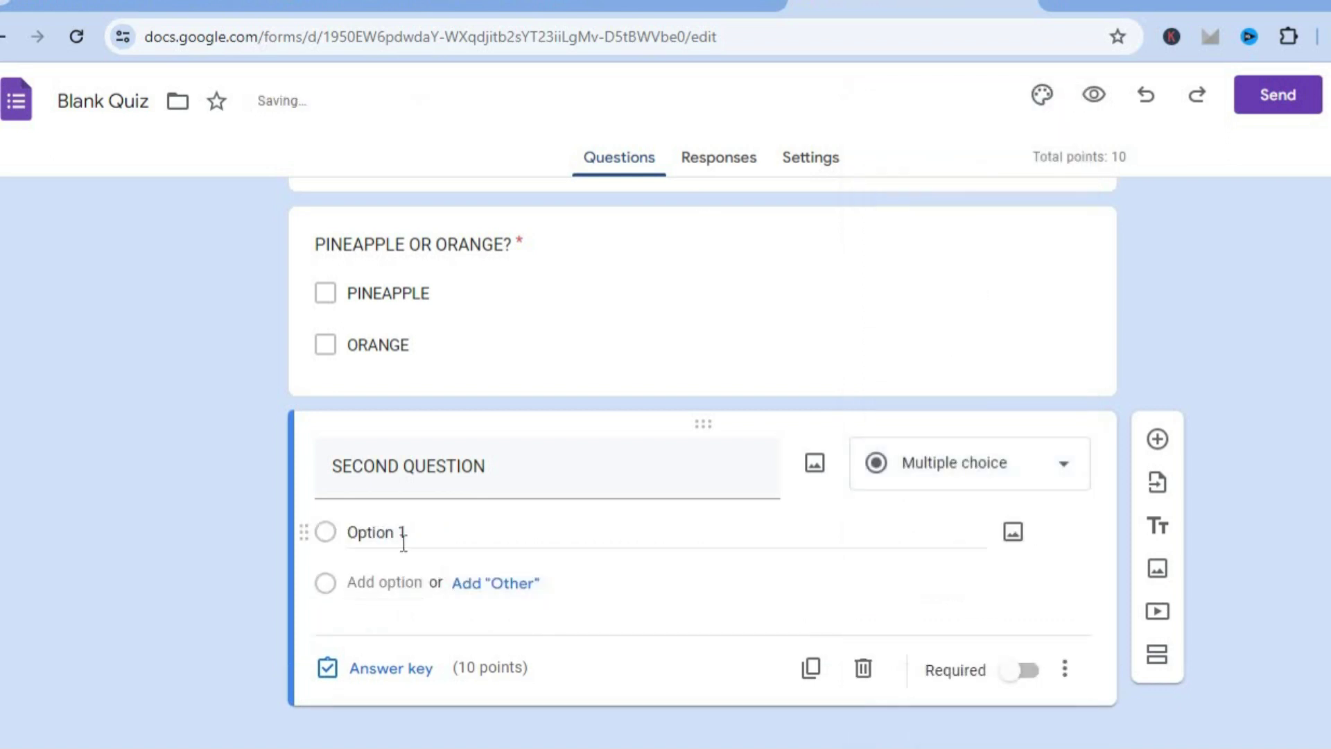
# - Give the second question the answer options YES and No
pyautogui.click(414, 533)
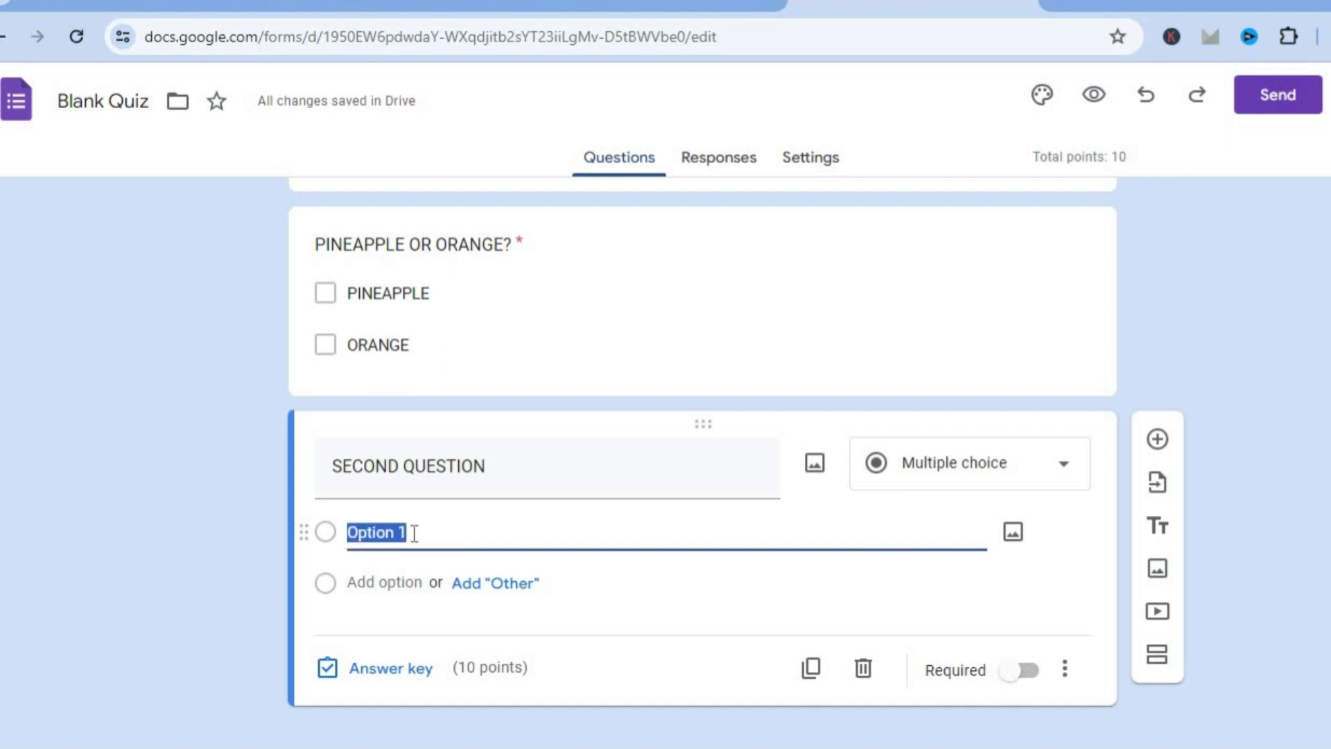
pyautogui.write('YES')
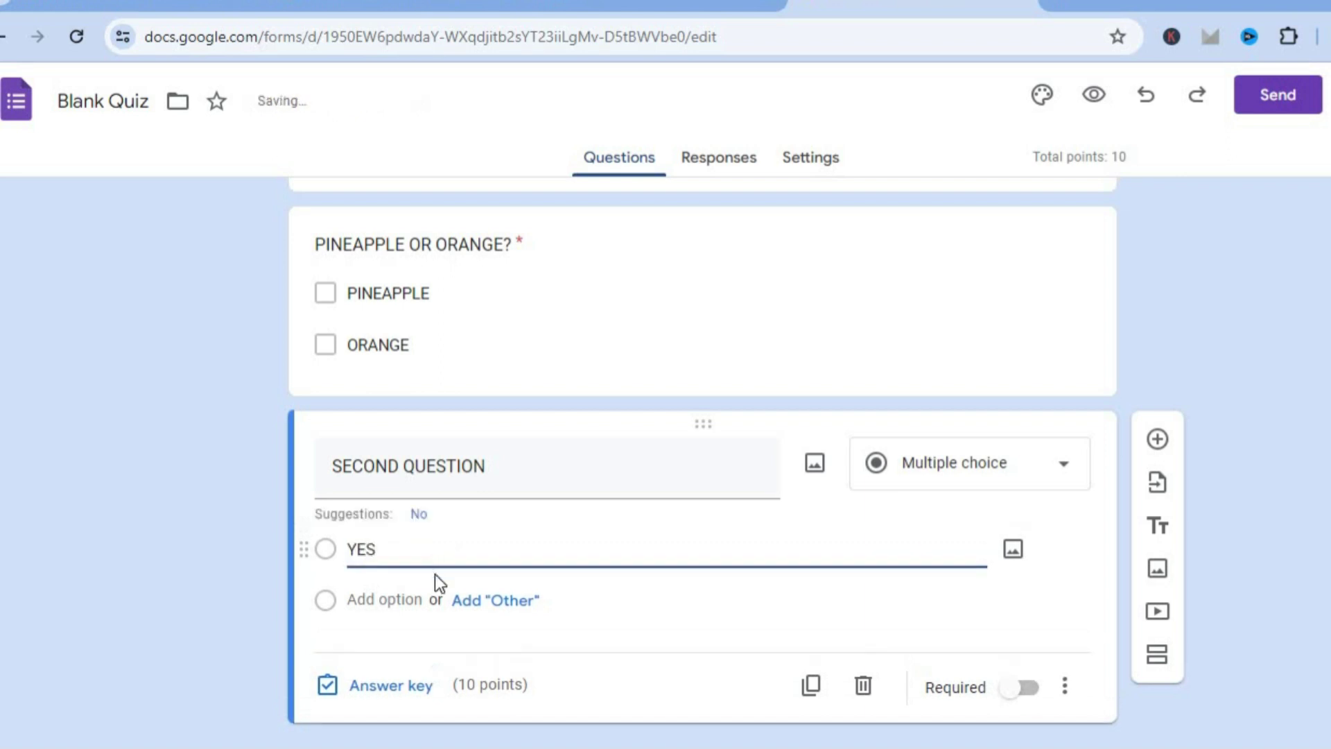
pyautogui.click(386, 598)
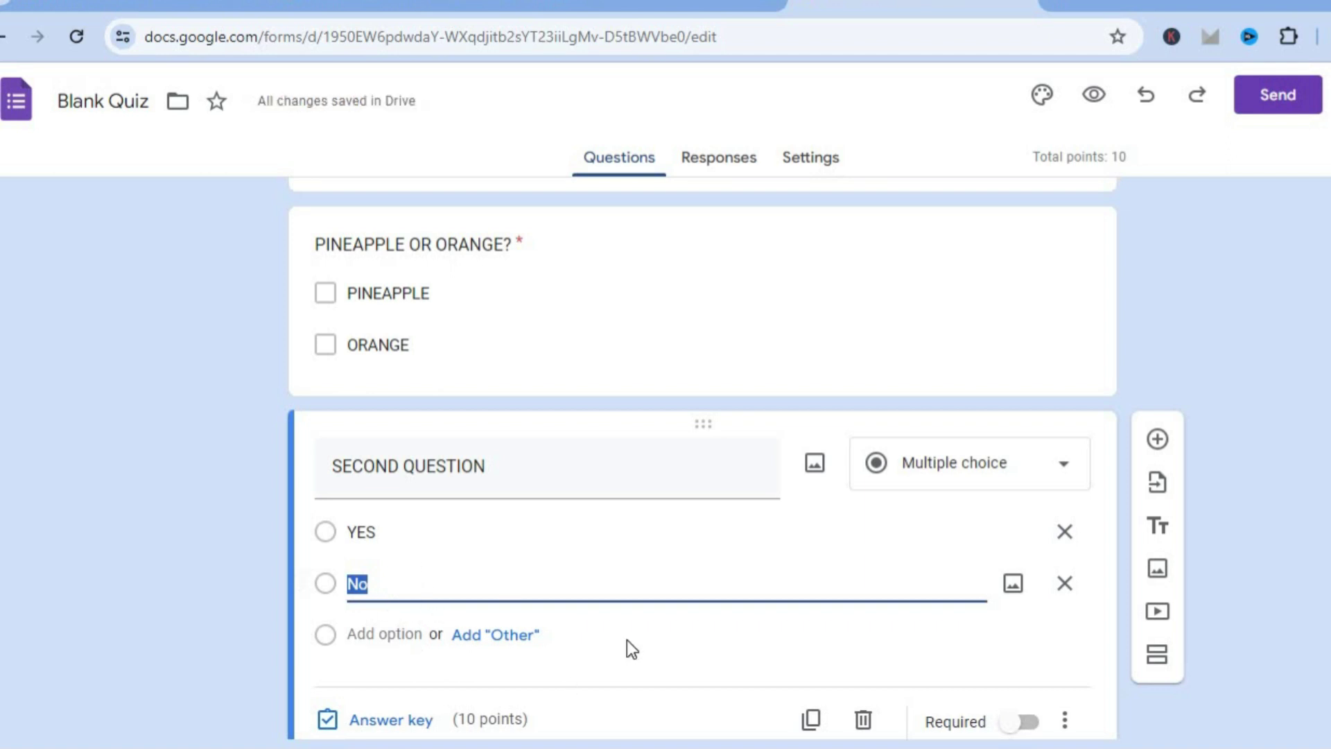
# - Switch to the Responses tab, which shows 0 responses
pyautogui.scroll(-2, 701, 444)
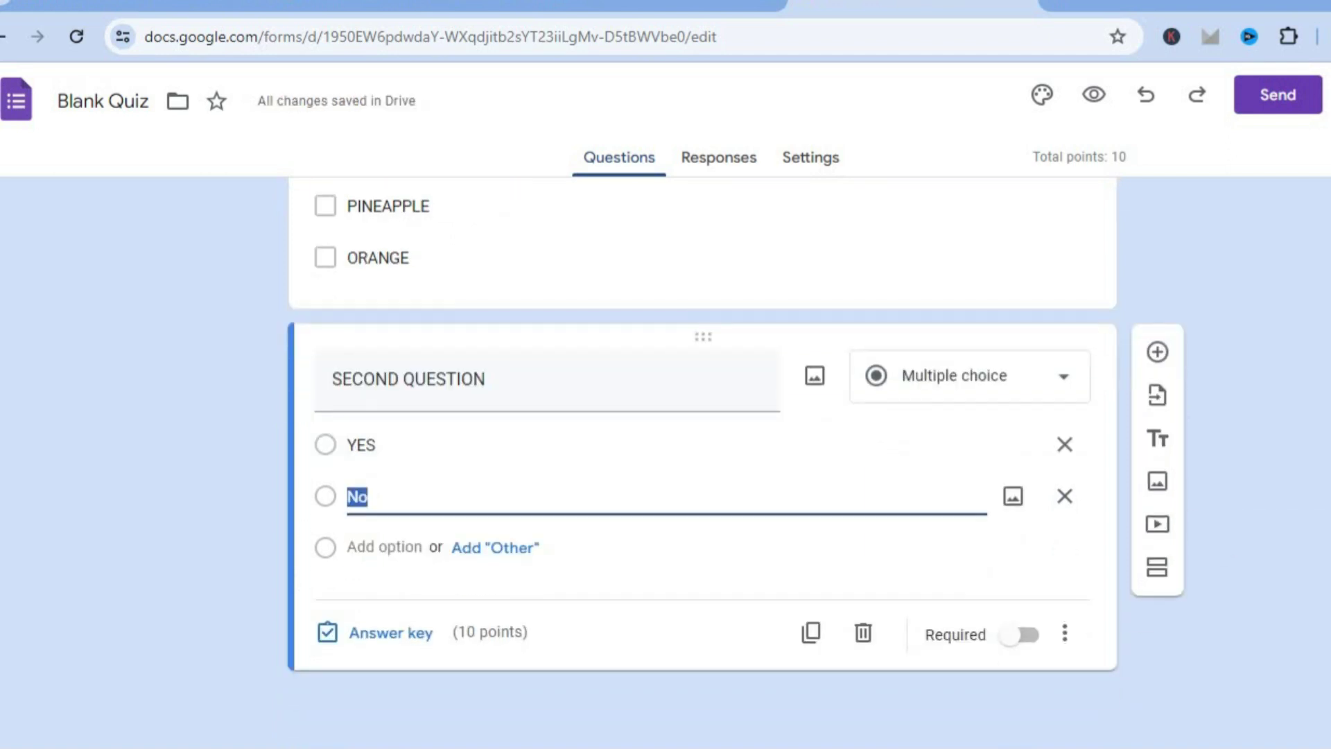
pyautogui.scroll(5, 700, 443)
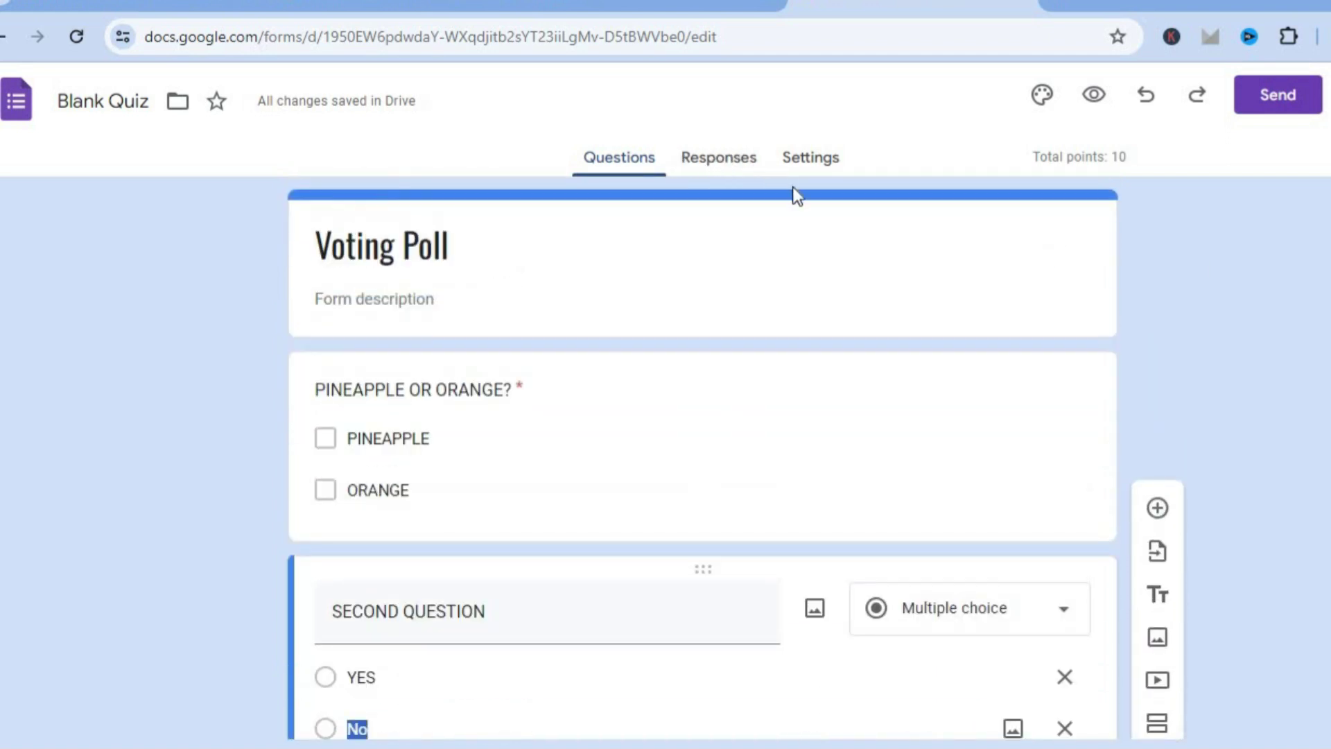
pyautogui.click(729, 160)
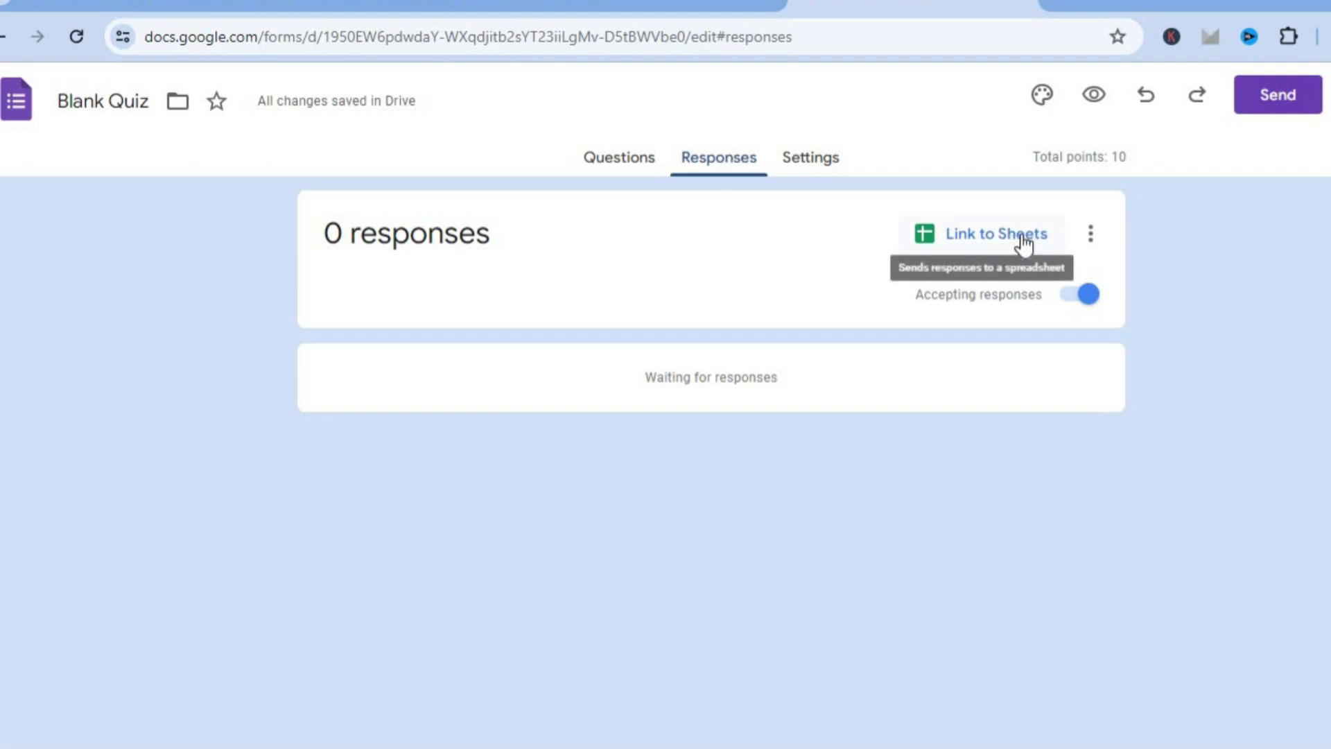
# - Review the Settings tab: quiz mode on, marks released immediately, default 10 points per question
pyautogui.click(807, 158)
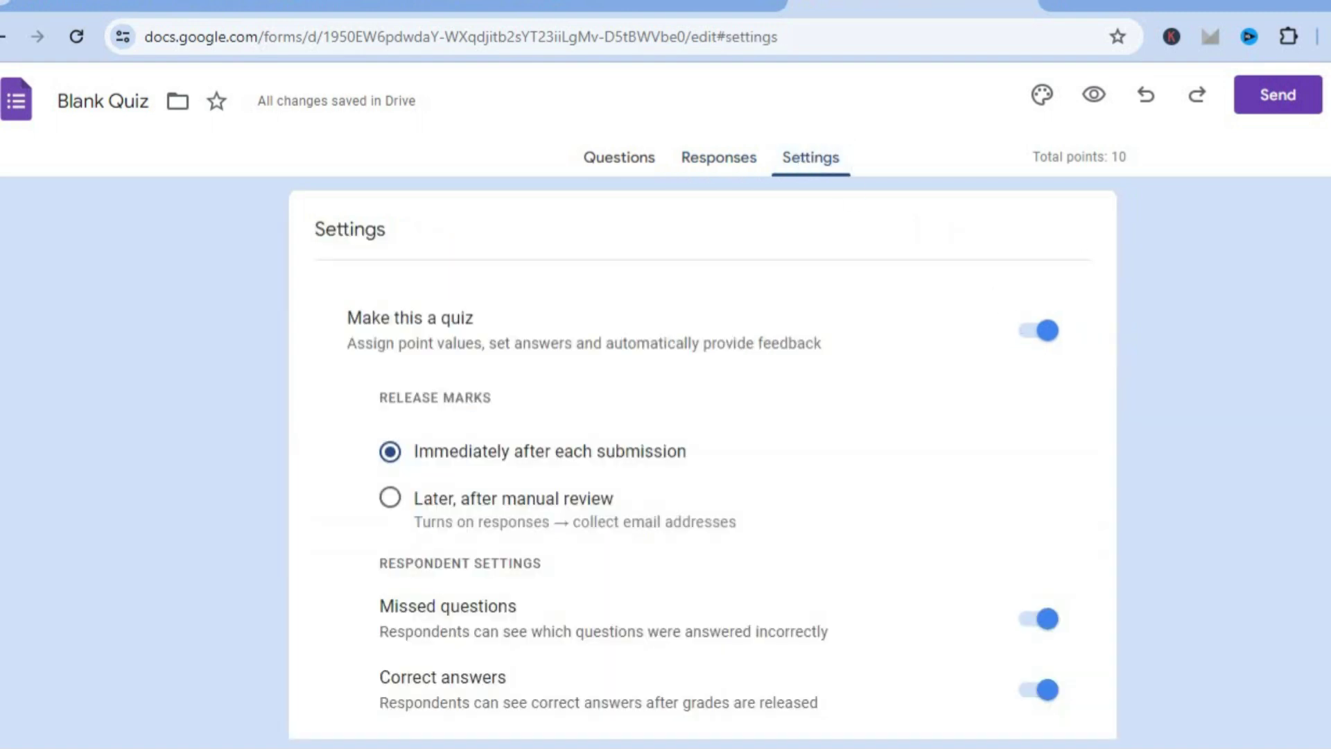
pyautogui.scroll(-2, 703, 457)
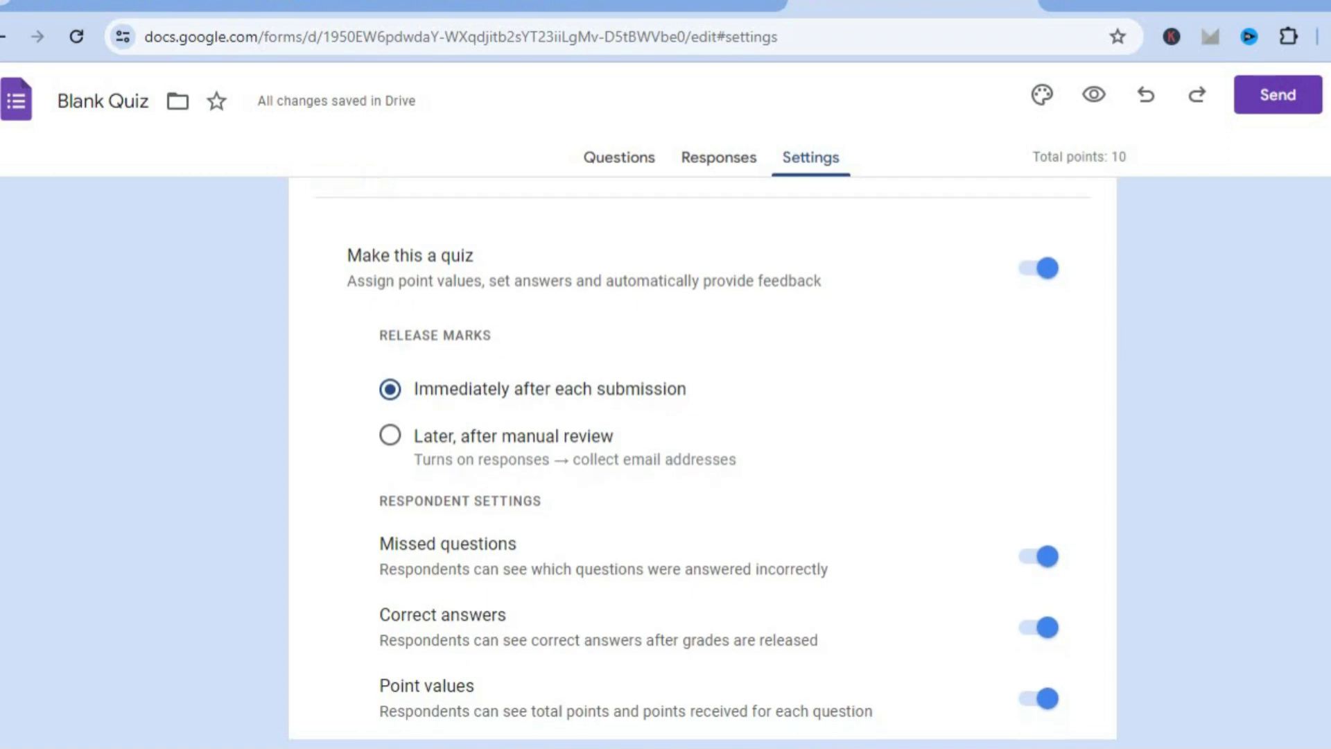
pyautogui.scroll(-2, 703, 450)
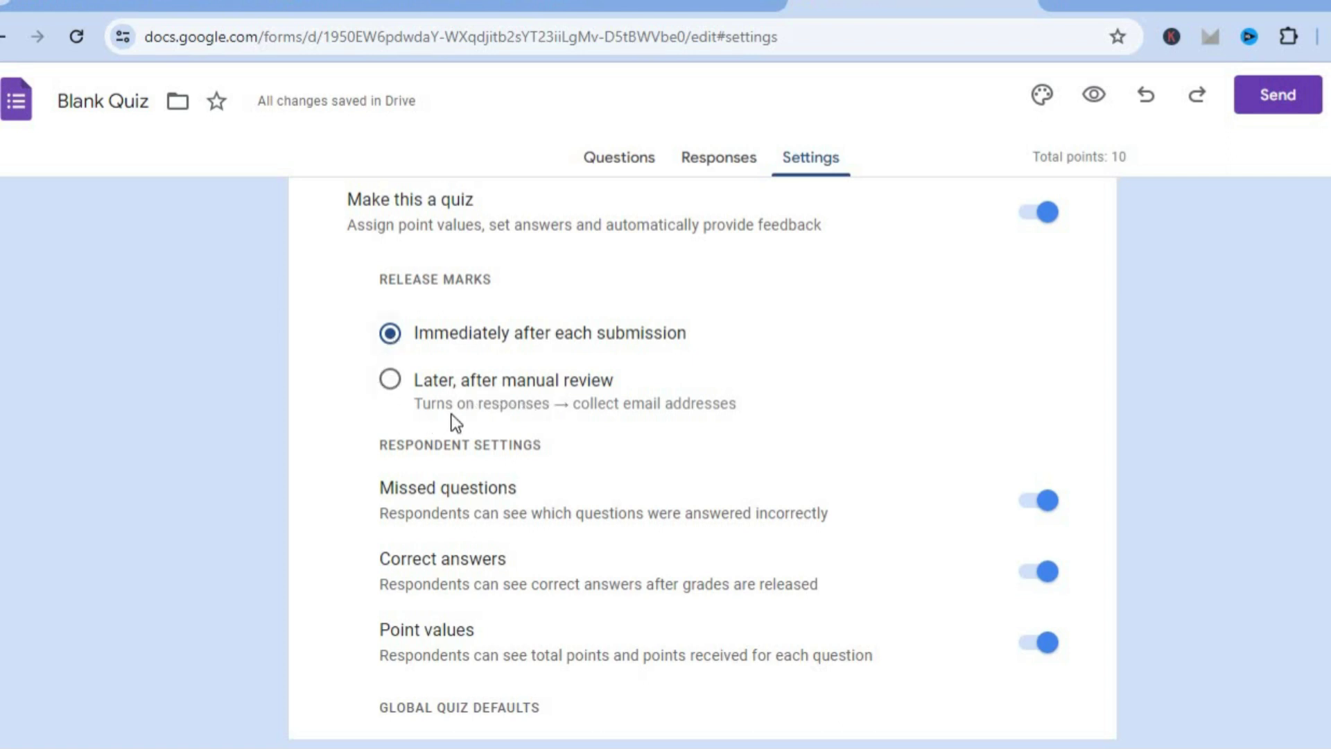
pyautogui.scroll(-4, 703, 458)
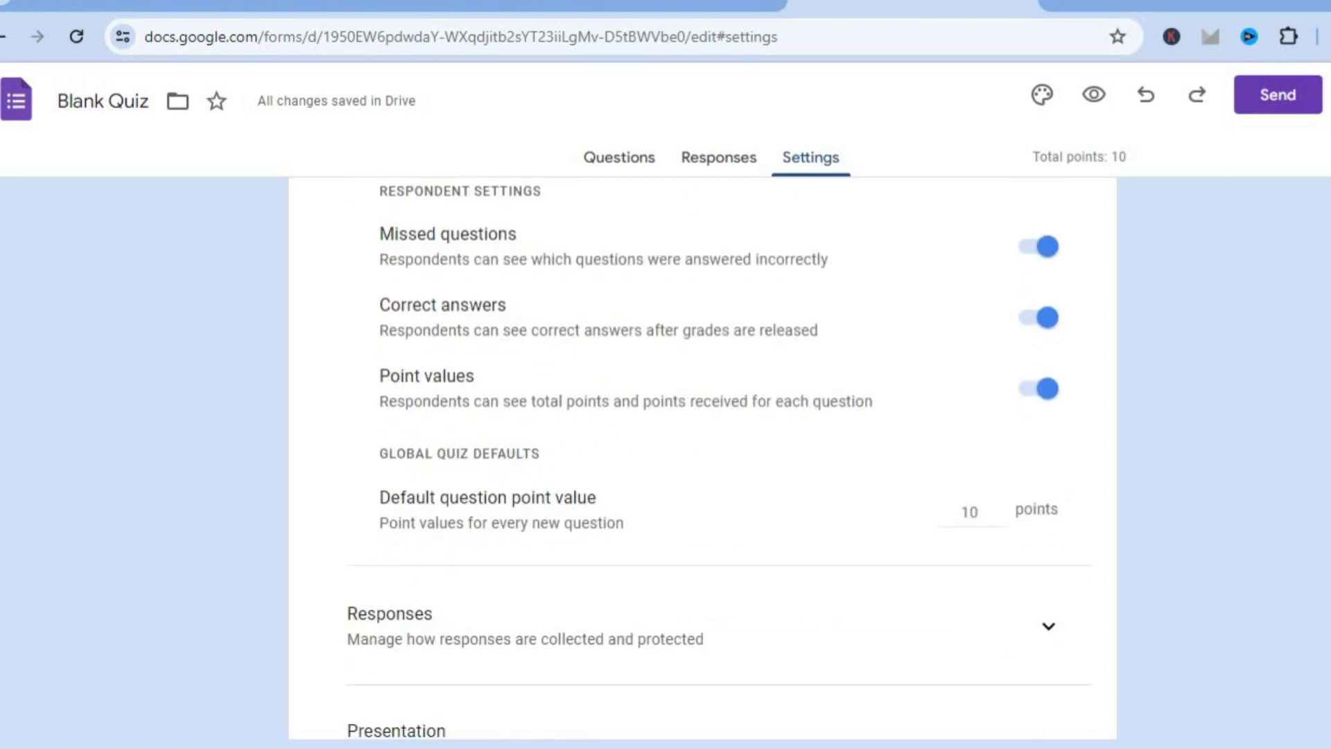
pyautogui.scroll(-3, 703, 458)
pyautogui.scroll(-4, 703, 458)
pyautogui.scroll(13, 703, 458)
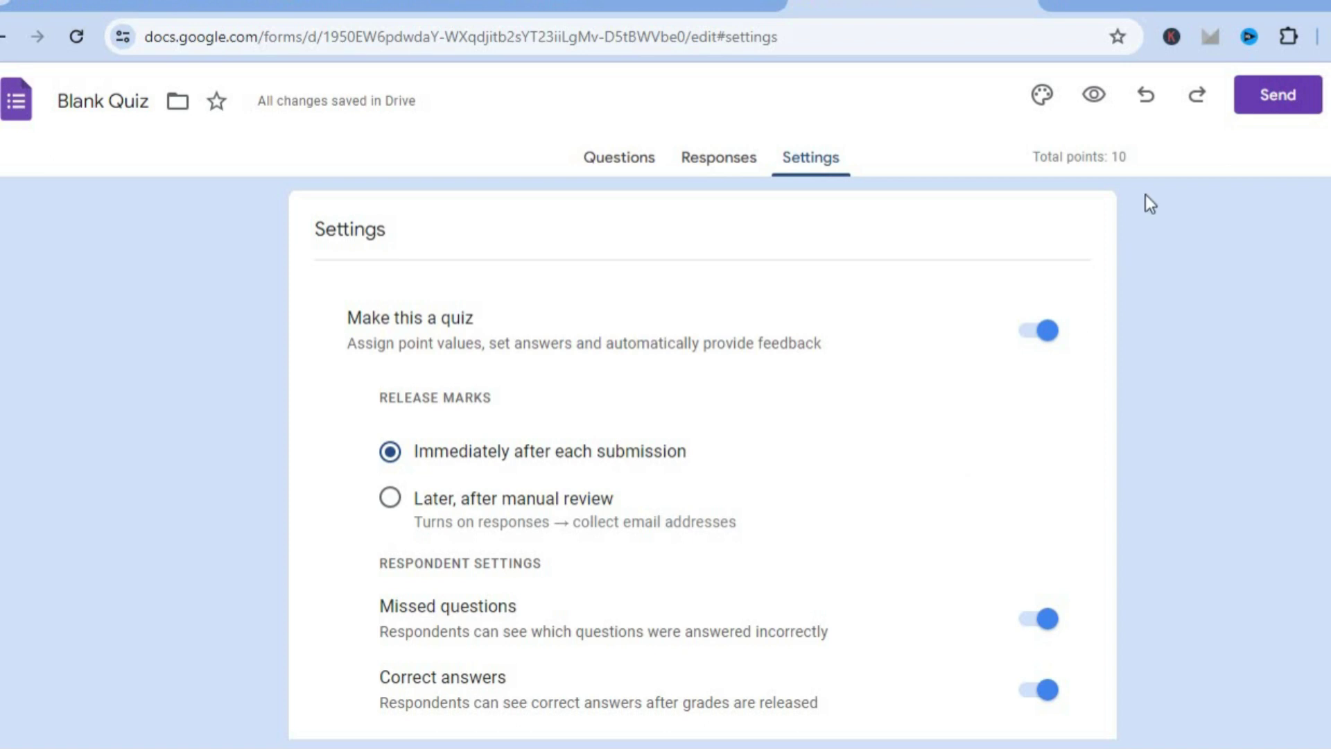
pyautogui.click(1093, 99)
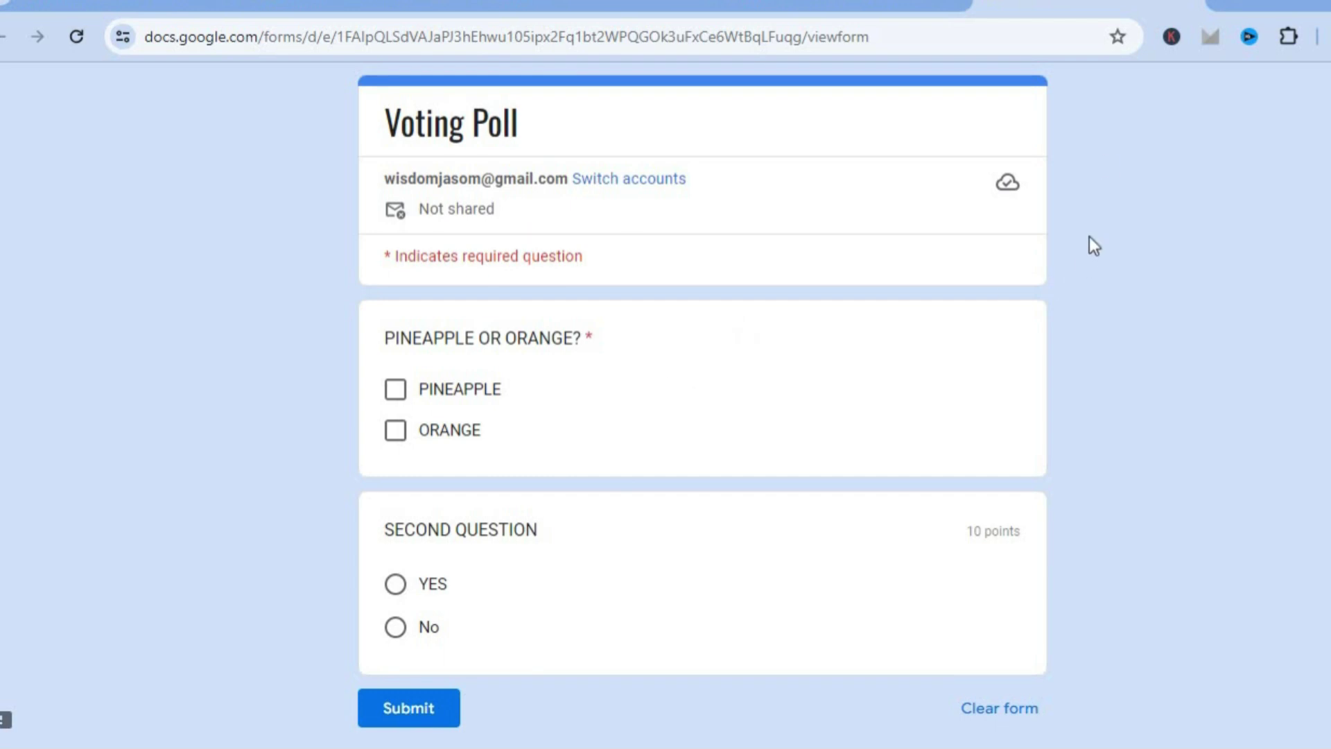
pyautogui.click(1199, 5)
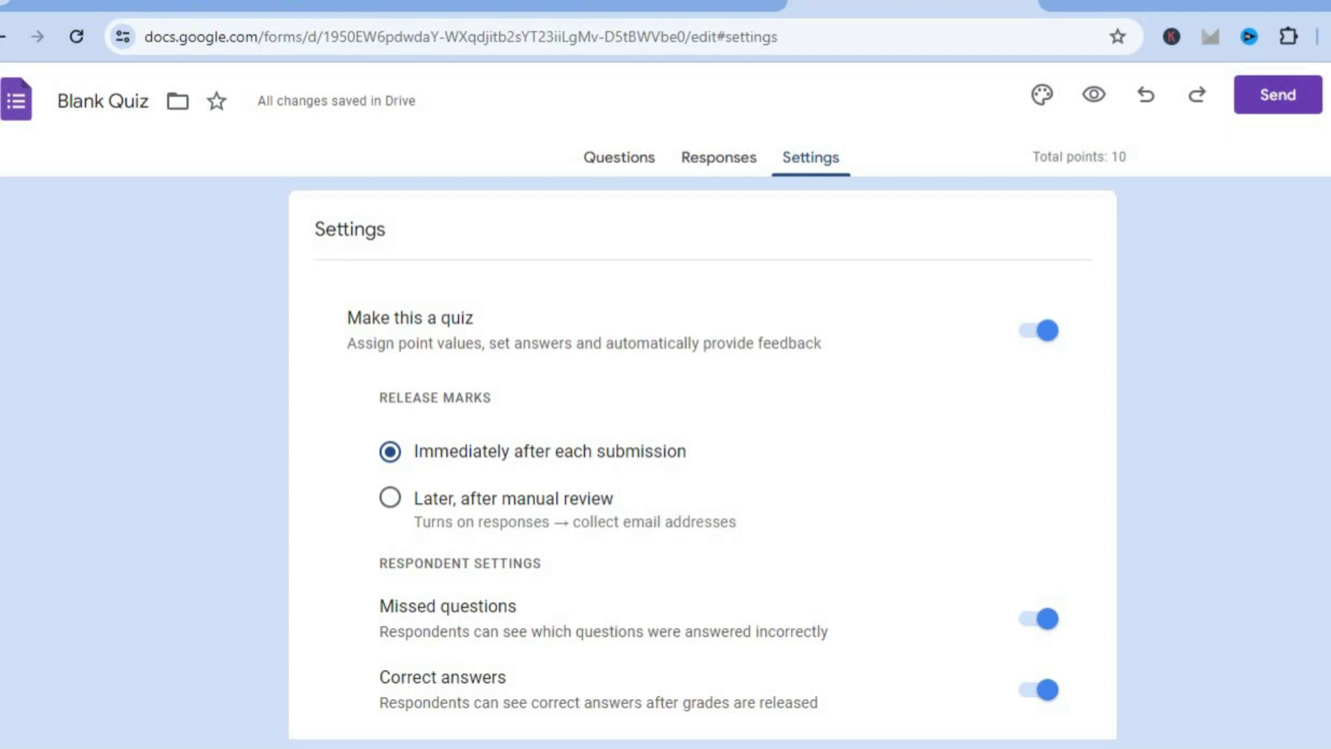
pyautogui.click(1294, 97)
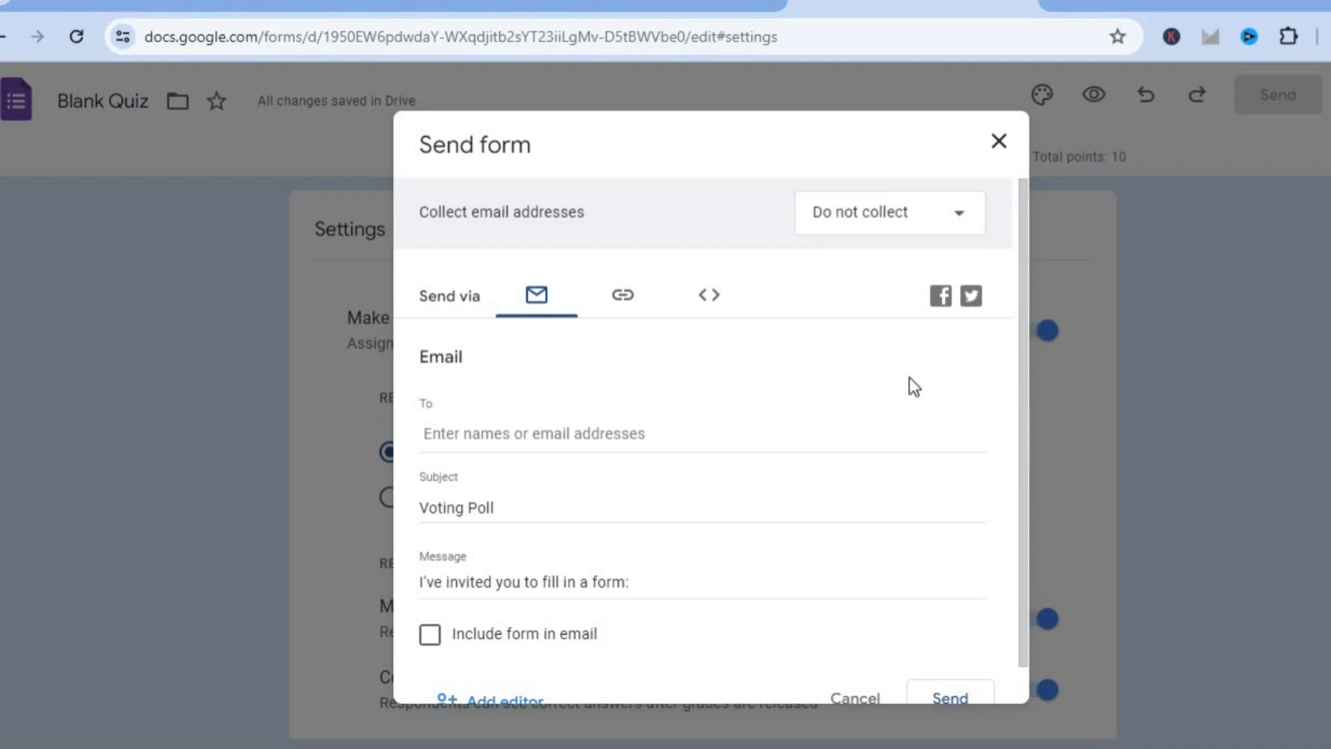
pyautogui.click(925, 222)
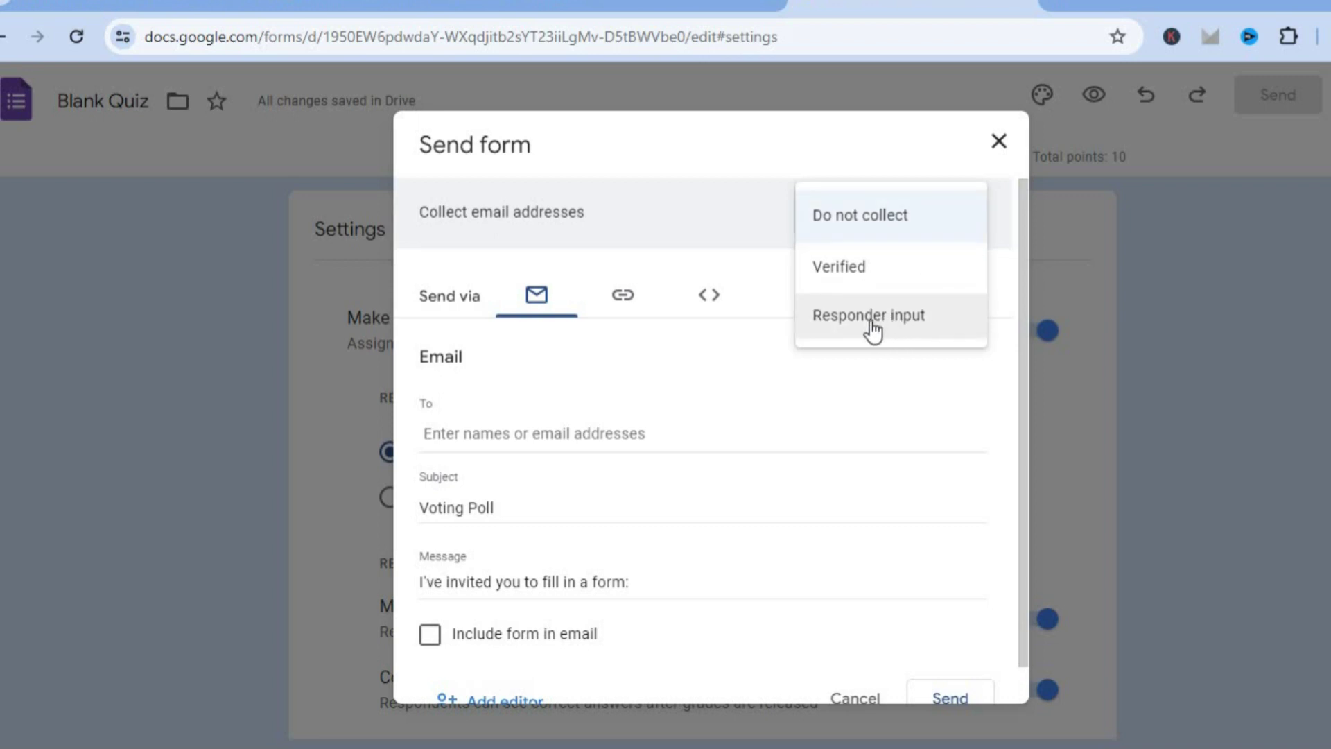
pyautogui.click(684, 359)
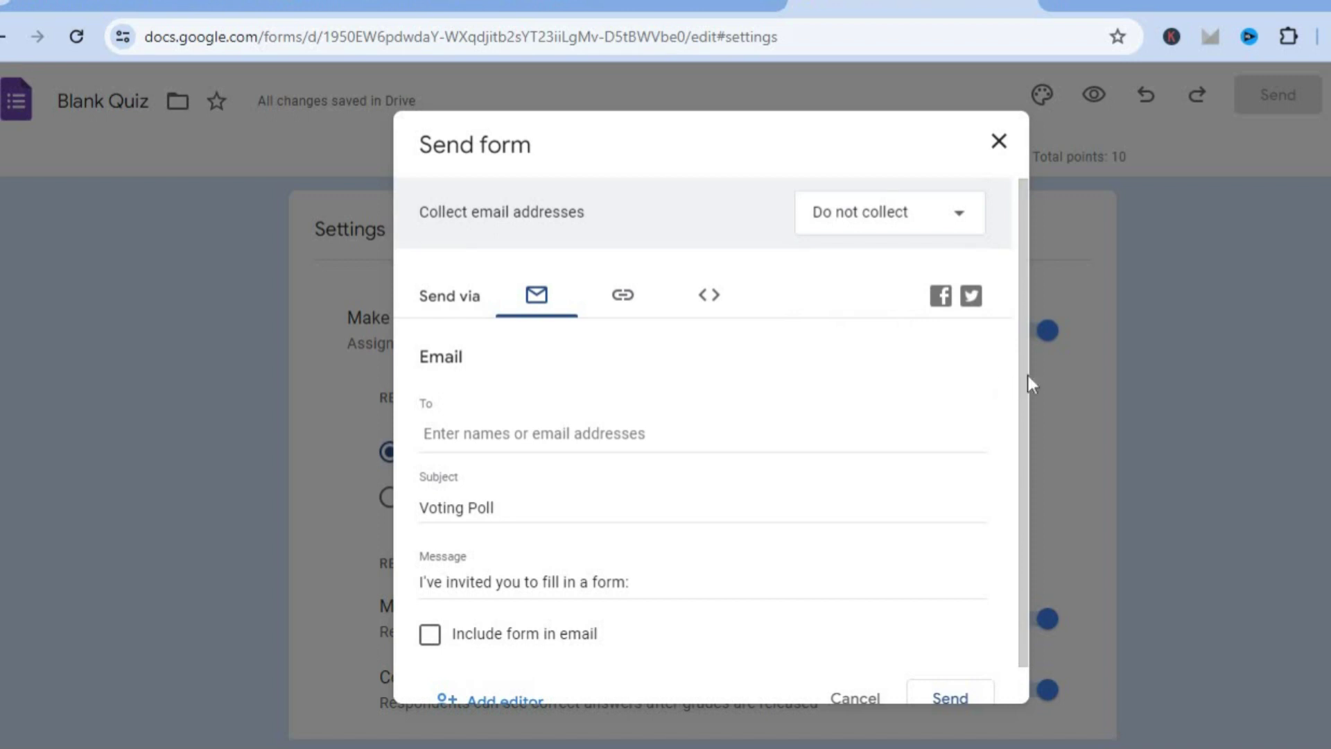
pyautogui.click(624, 297)
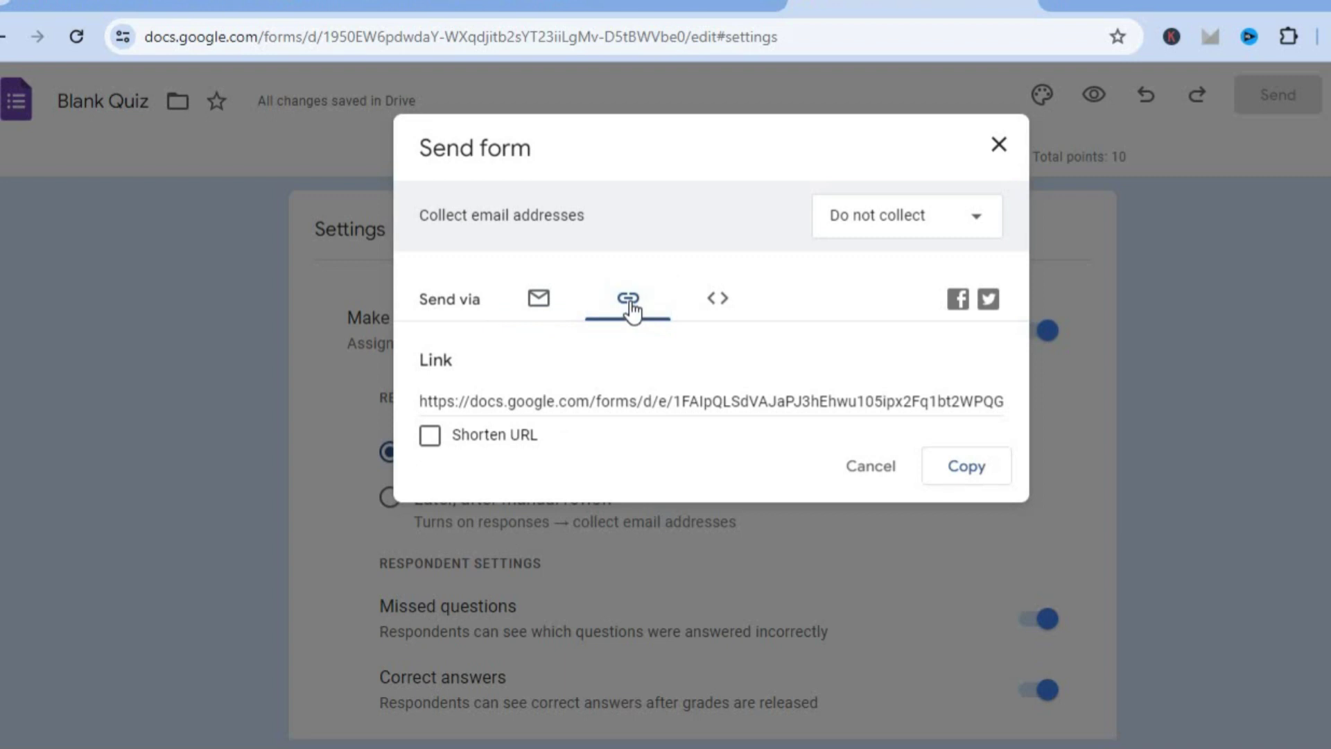
pyautogui.click(429, 437)
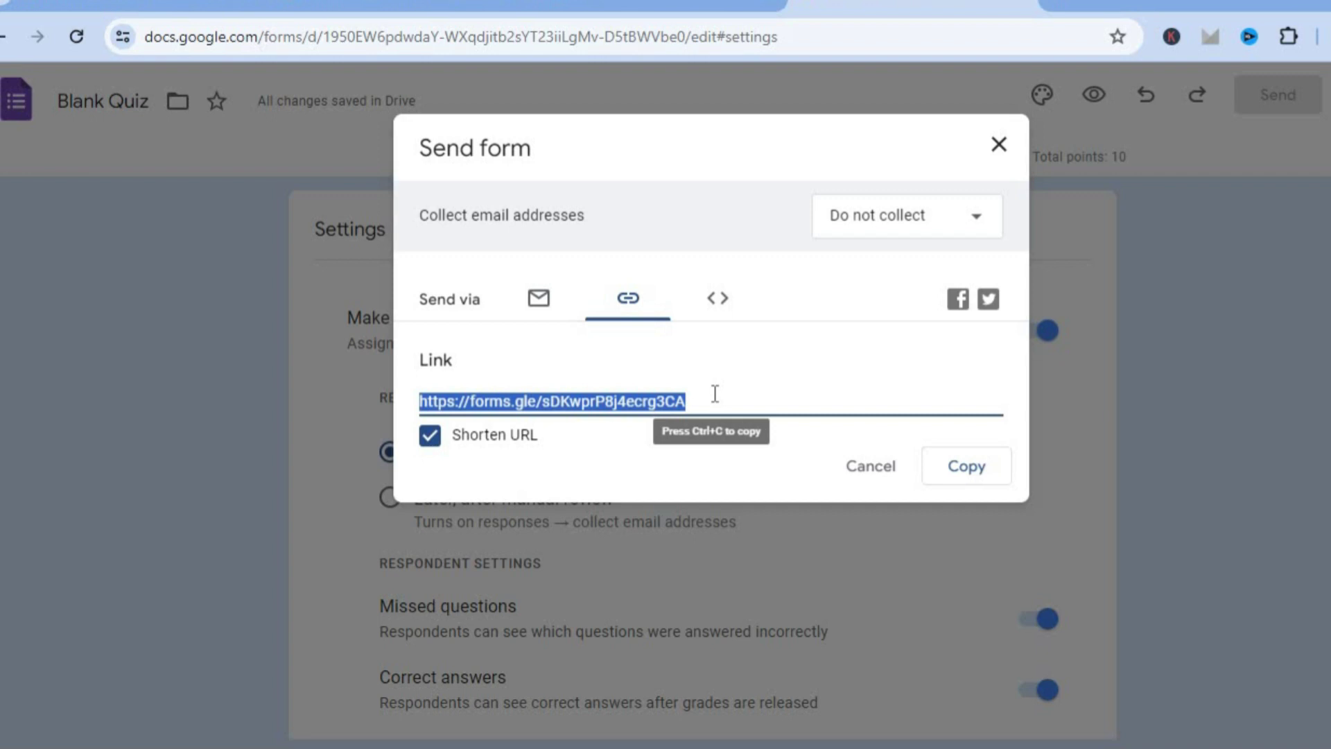
pyautogui.click(718, 302)
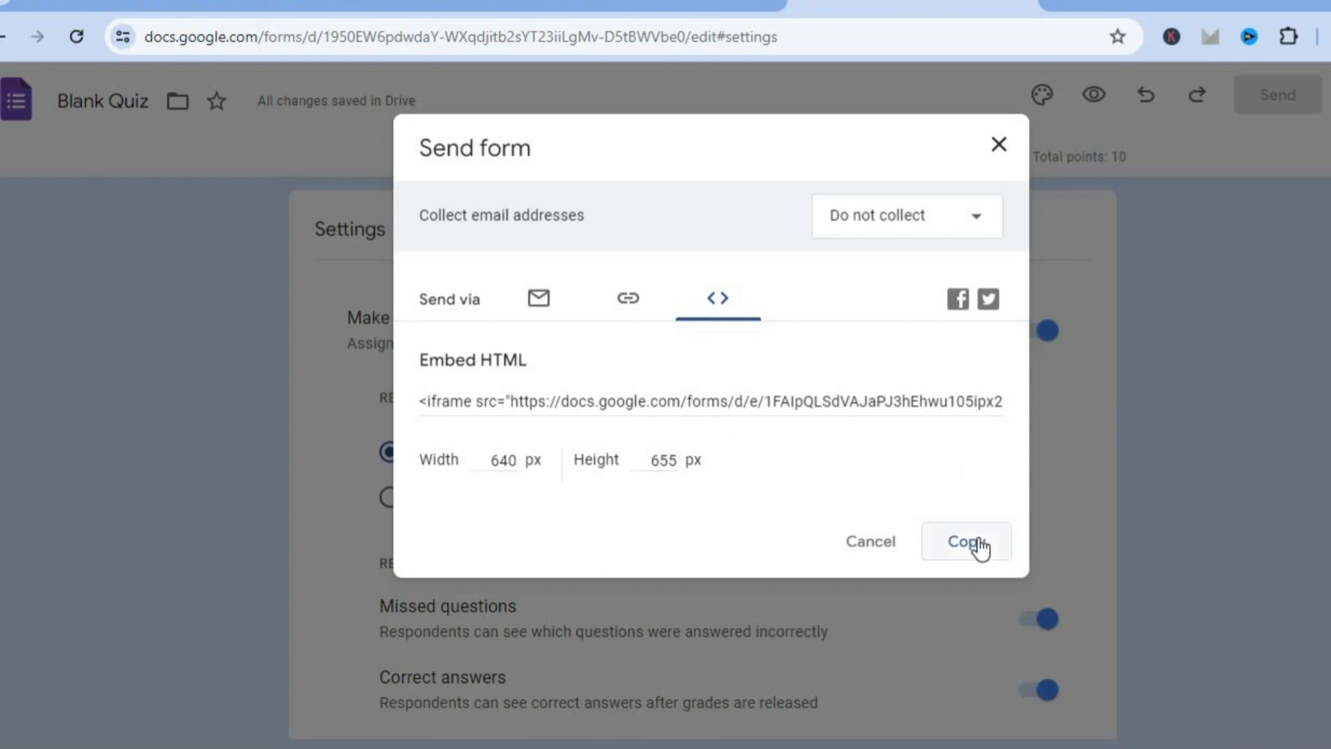
# - Close sharing, check Responses, then review the checkbox question and SECOND QUESTION on the Questions tab
pyautogui.click(999, 145)
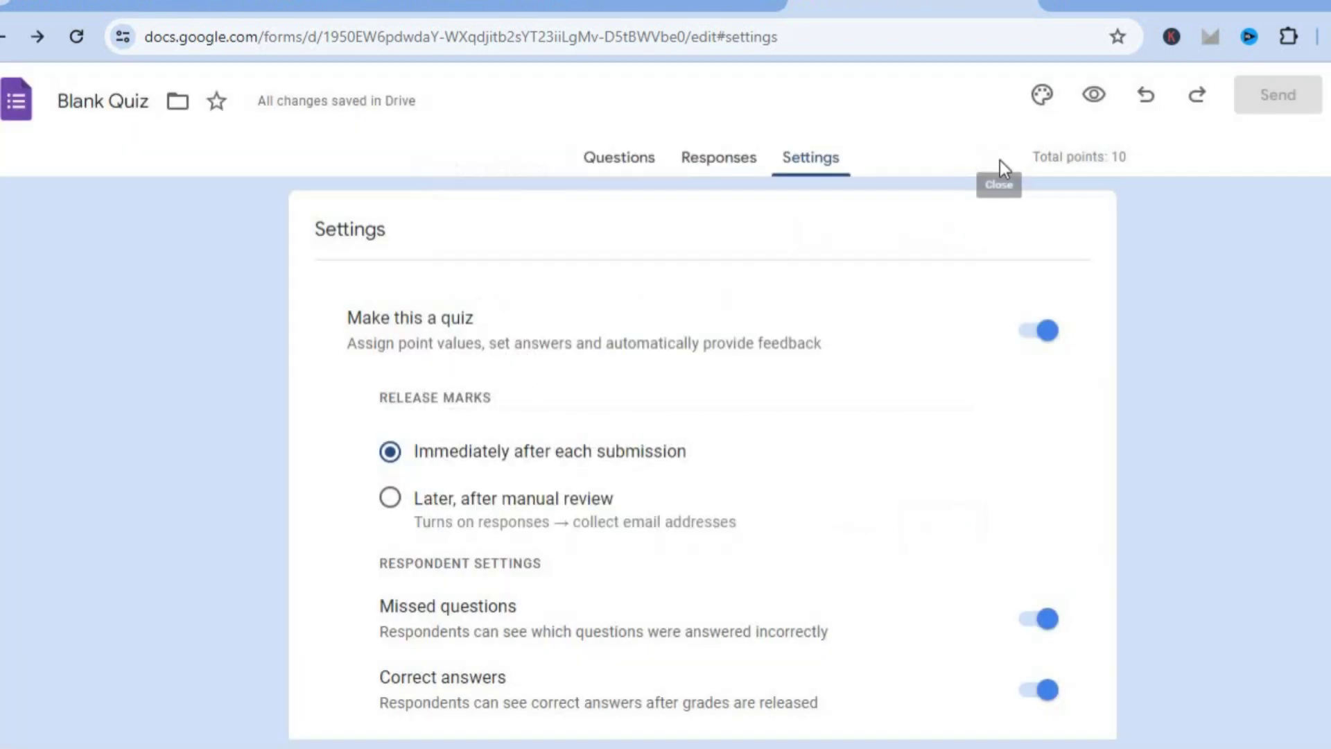
pyautogui.click(707, 169)
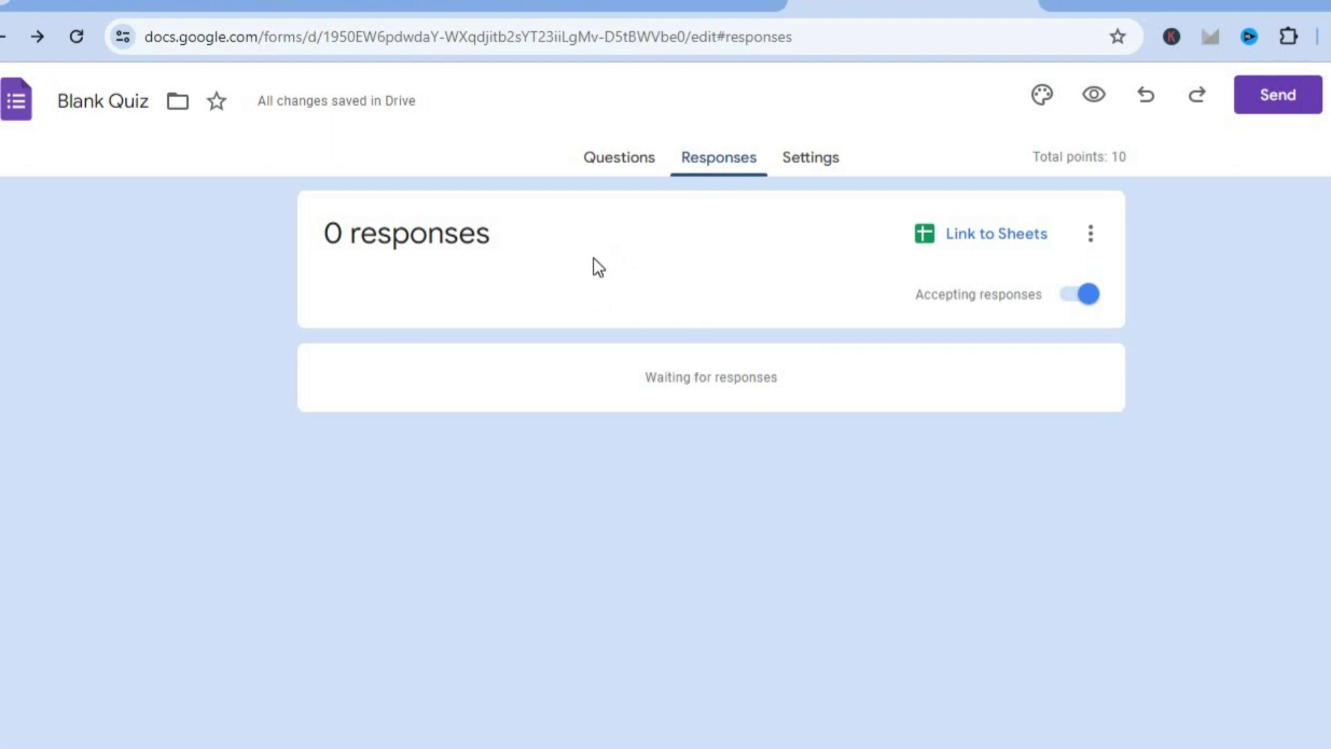
pyautogui.click(617, 163)
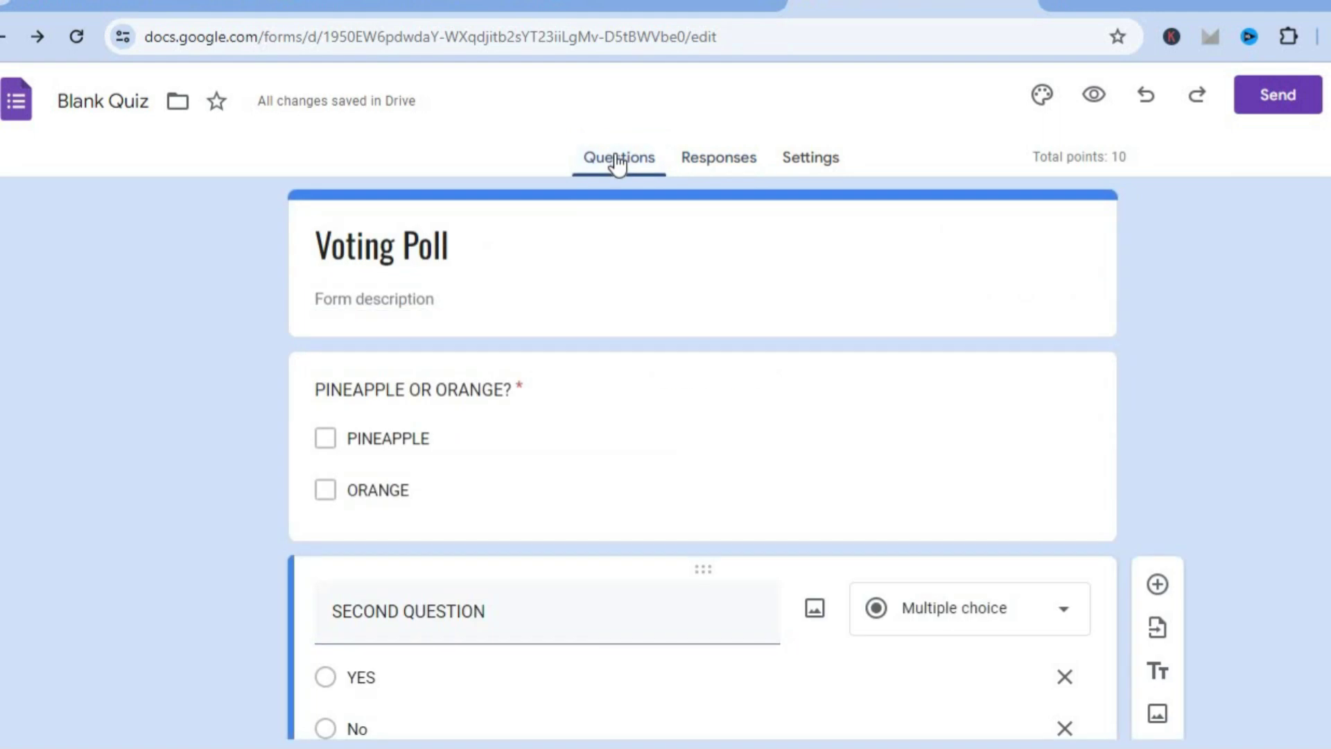
pyautogui.scroll(-3, 700, 458)
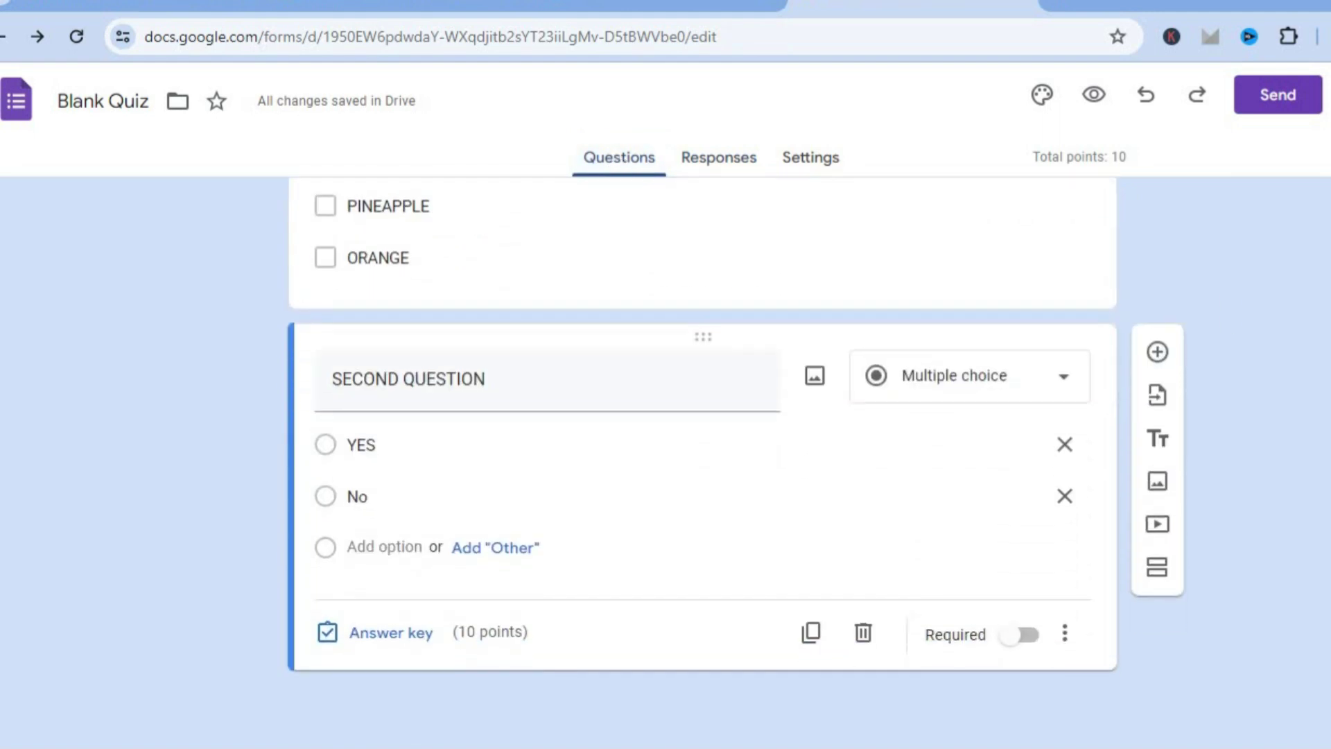
pyautogui.scroll(3, 700, 458)
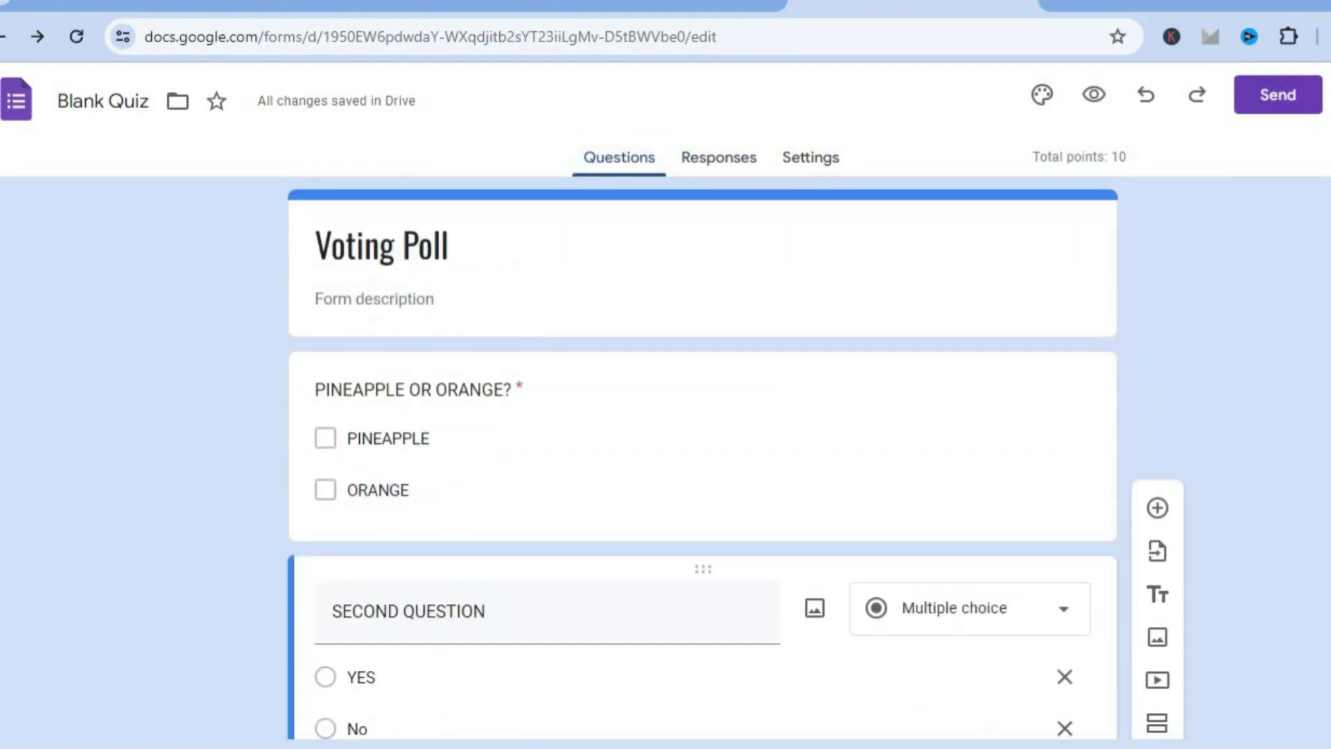